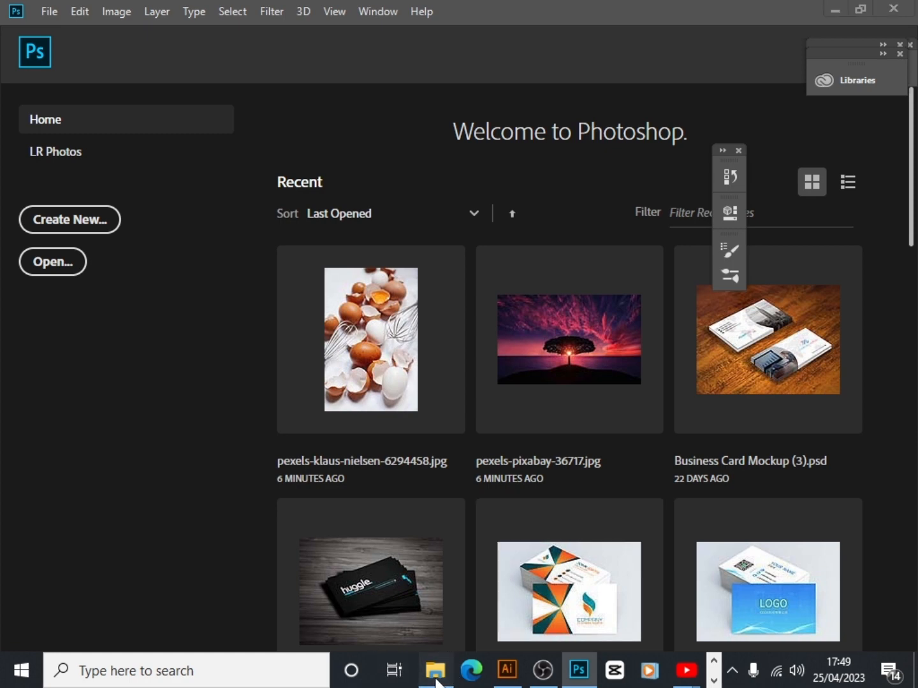
Open pexels-pixabay-36717 from the Downloads folder in Adobe Photoshop CC 2019 to preview the sunset tree photo, and close it
{"action": "left_click", "coordinate": [435, 670]}
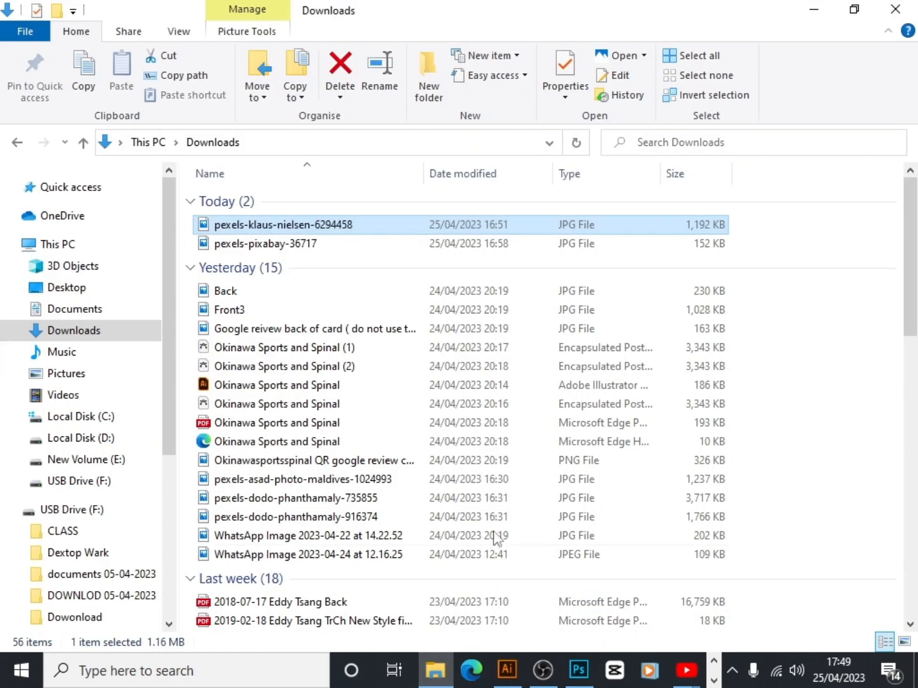
{"action": "left_click", "coordinate": [318, 249]}
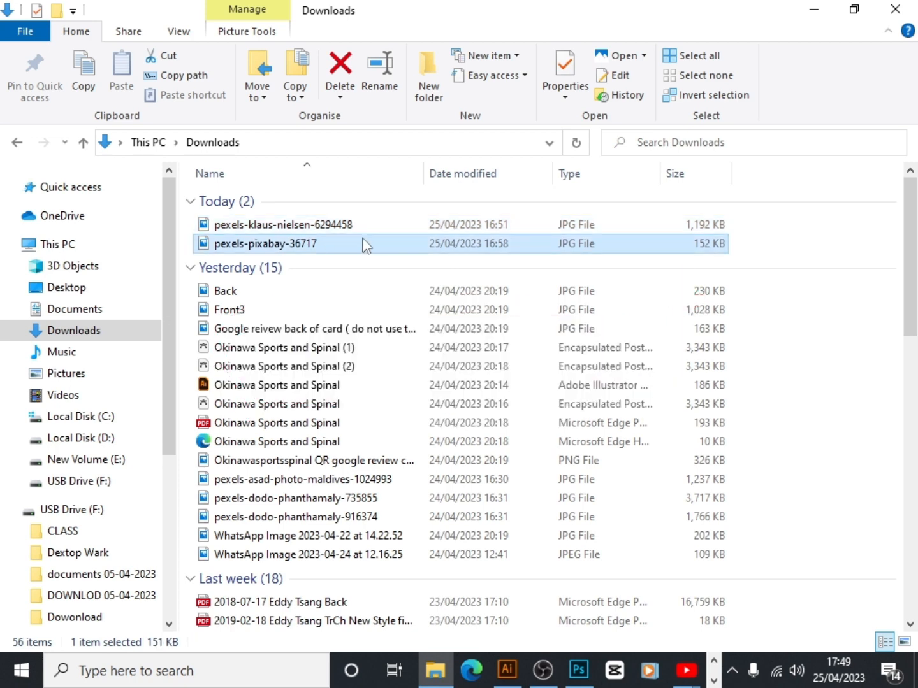
{"action": "right_click", "coordinate": [363, 244]}
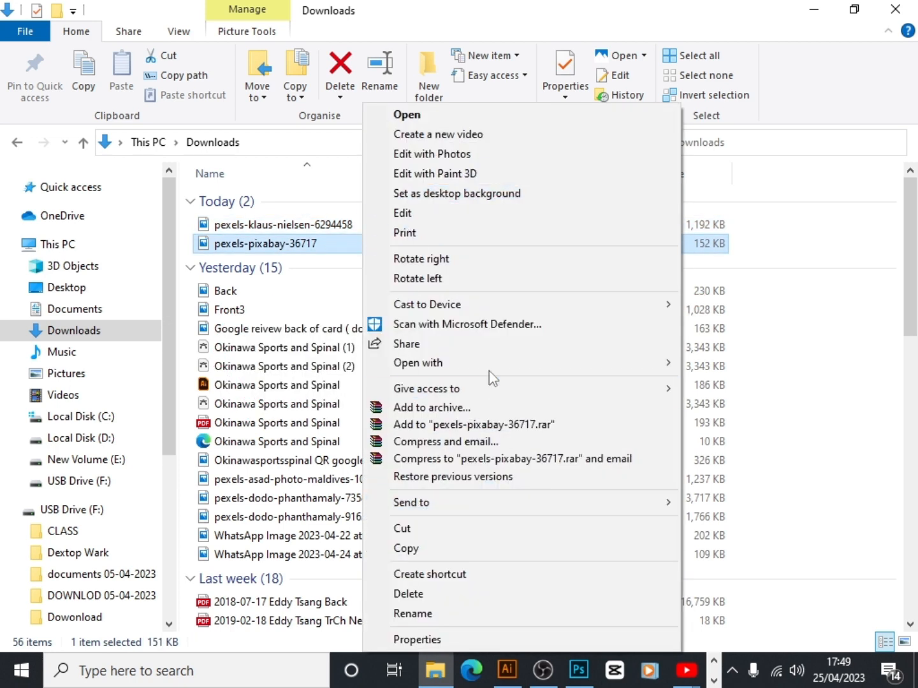
{"action": "mouse_move", "coordinate": [459, 373]}
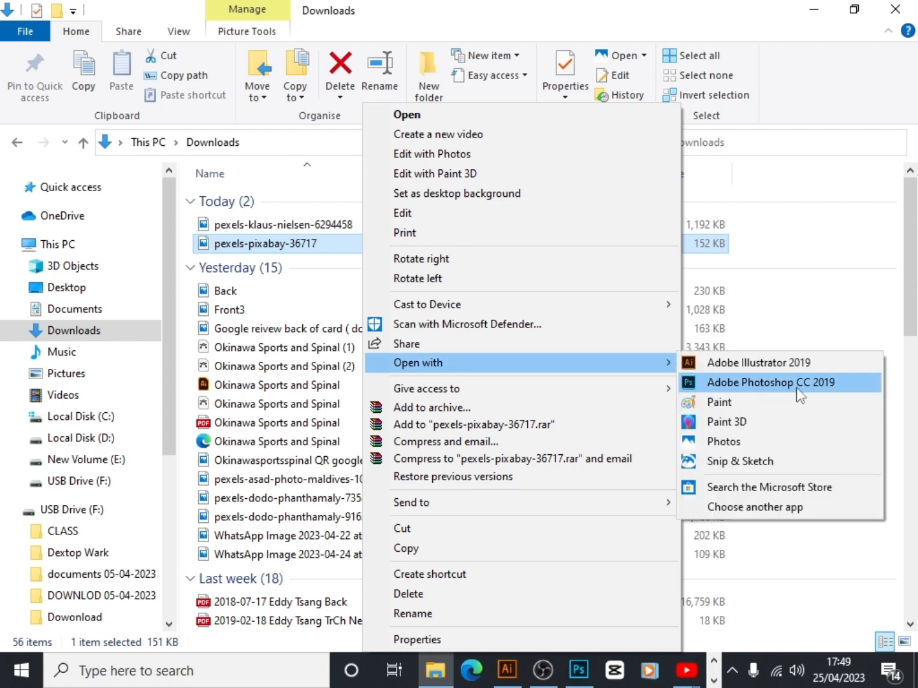
{"action": "left_click", "coordinate": [770, 382]}
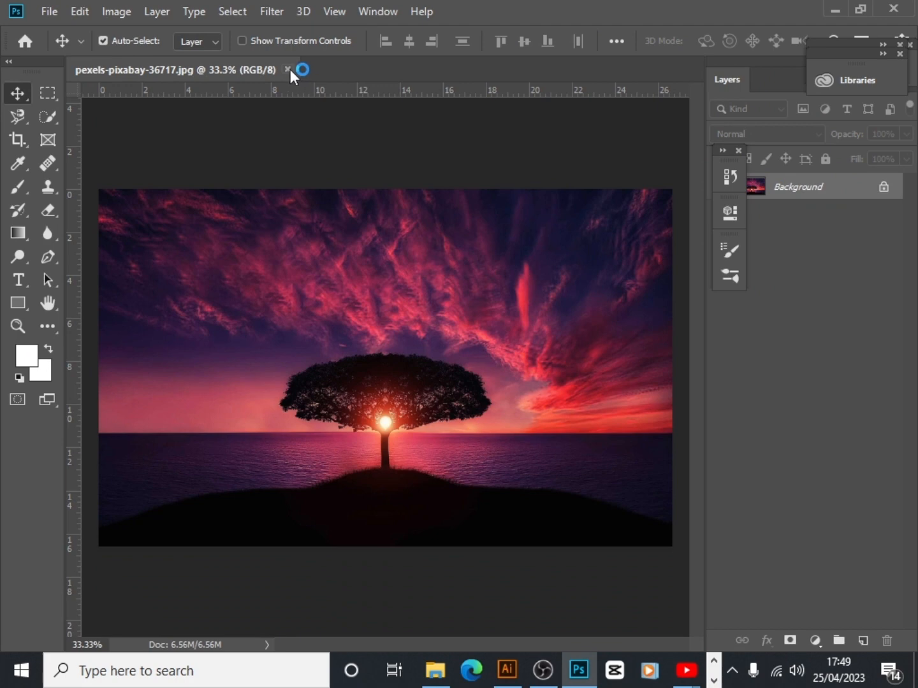
{"action": "left_click", "coordinate": [287, 69]}
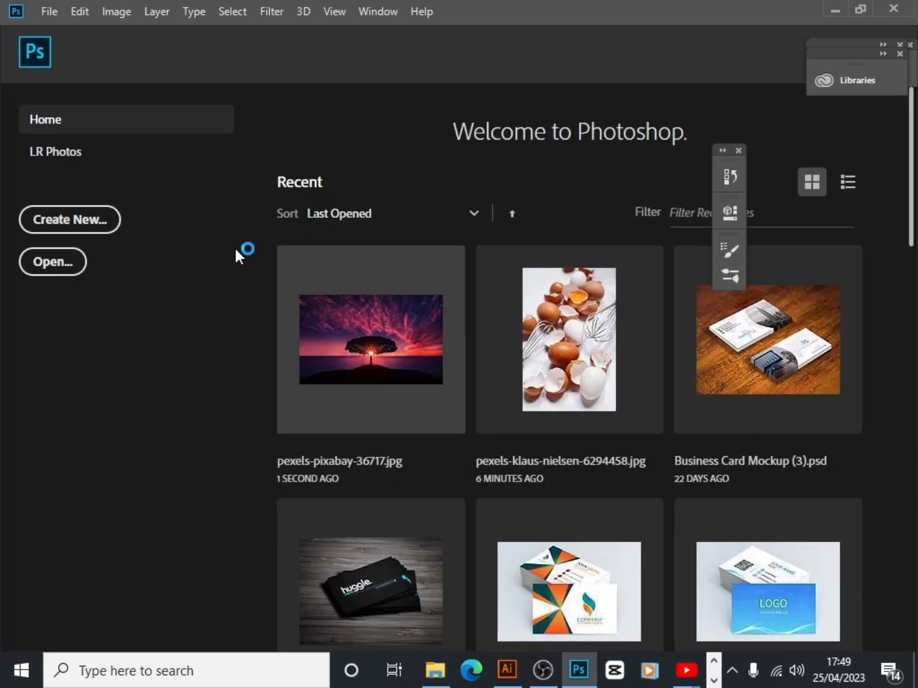
Switch to File Explorer and open the Pexels egg photo ending in 6294458 from Downloads in Adobe Photoshop CC 2019
{"action": "left_click", "coordinate": [435, 671]}
{"action": "left_click", "coordinate": [272, 229]}
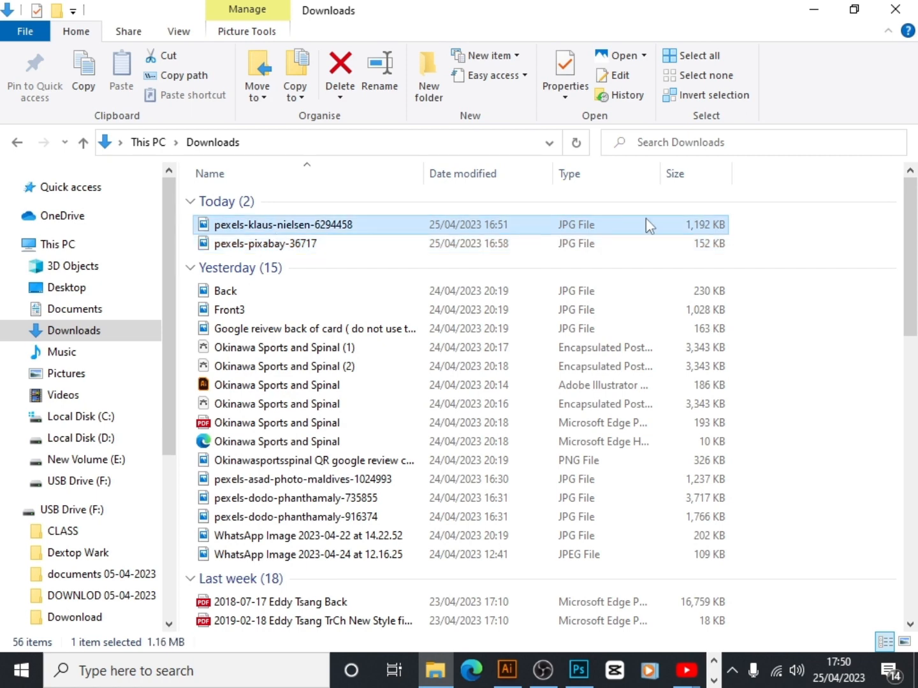
{"action": "right_click", "coordinate": [591, 234]}
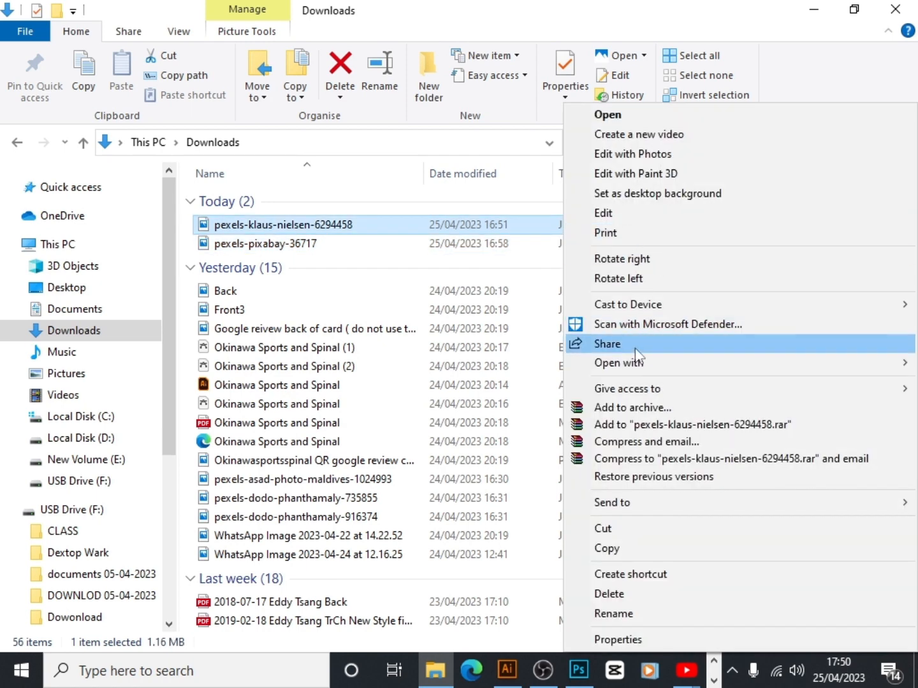
{"action": "mouse_move", "coordinate": [641, 363]}
{"action": "left_click", "coordinate": [446, 381]}
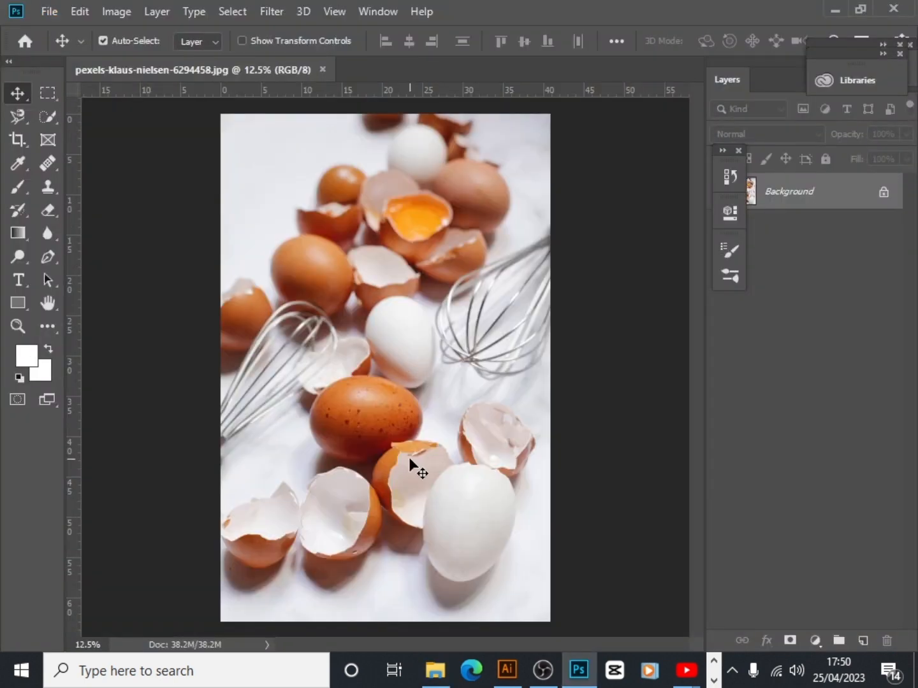
Select the empty broken eggshell in the lower middle of the photo with the Quick Selection tool
{"action": "scroll", "coordinate": [409, 457], "scroll_direction": "up", "scroll_amount": 3}
{"action": "scroll", "coordinate": [409, 457], "scroll_direction": "down", "scroll_amount": 5}
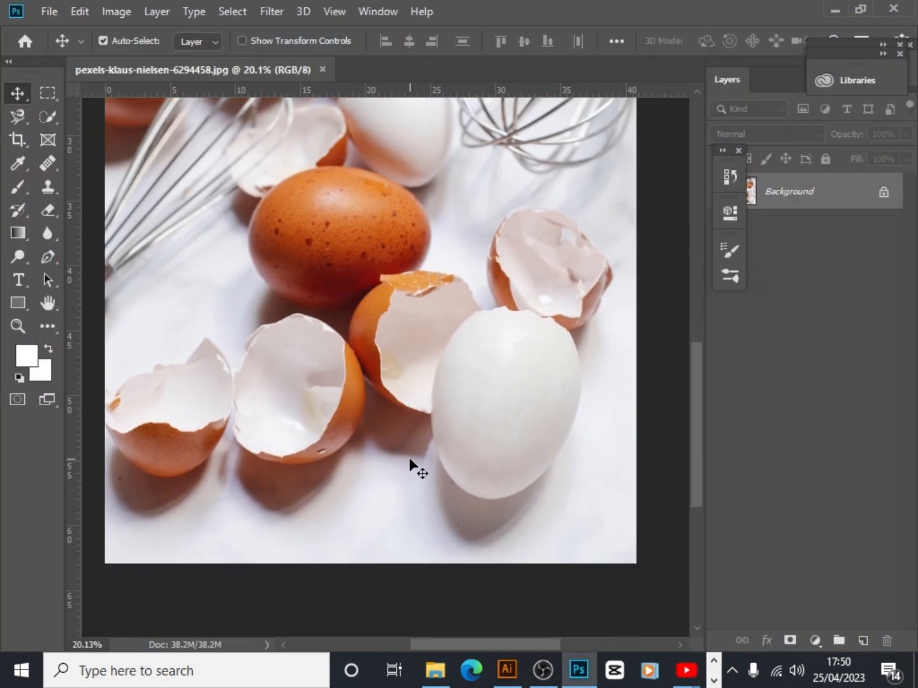
{"action": "scroll", "coordinate": [409, 457], "scroll_direction": "up", "scroll_amount": 1}
{"action": "scroll", "coordinate": [408, 457], "scroll_direction": "down", "scroll_amount": 3}
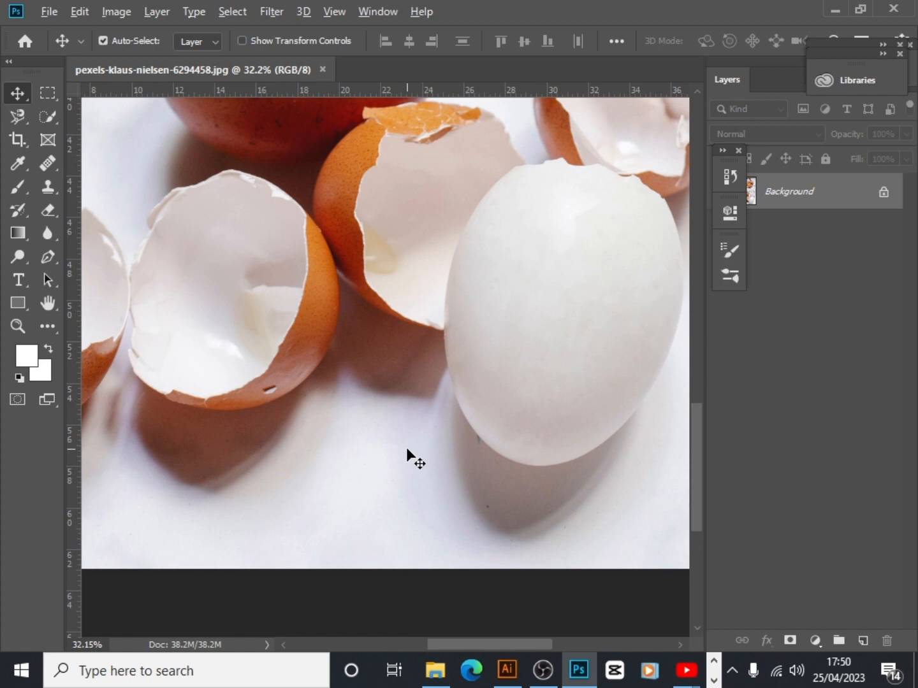
{"action": "scroll", "coordinate": [360, 392], "scroll_direction": "up", "scroll_amount": 1}
{"action": "left_click_drag", "start_coordinate": [361, 392], "coordinate": [381, 387]}
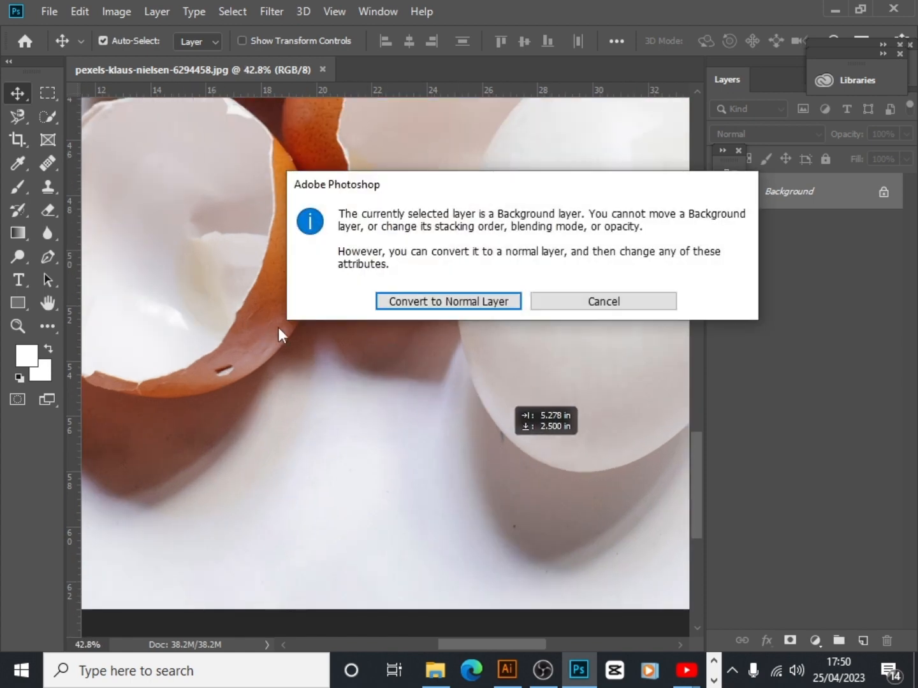
{"action": "left_click", "coordinate": [628, 311]}
{"action": "left_click_drag", "start_coordinate": [360, 325], "coordinate": [506, 409]}
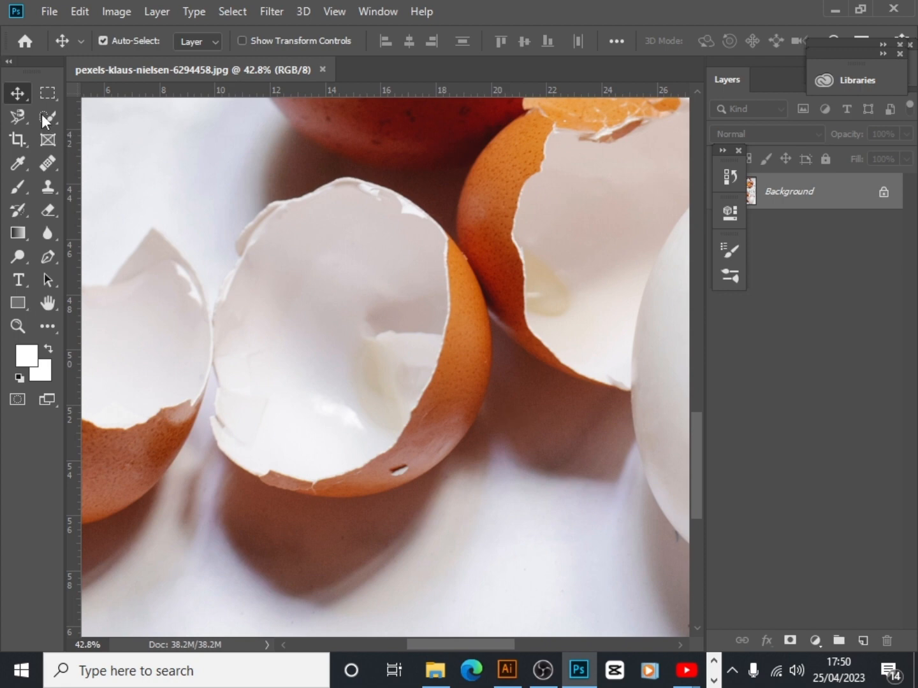
{"action": "left_click", "coordinate": [51, 122]}
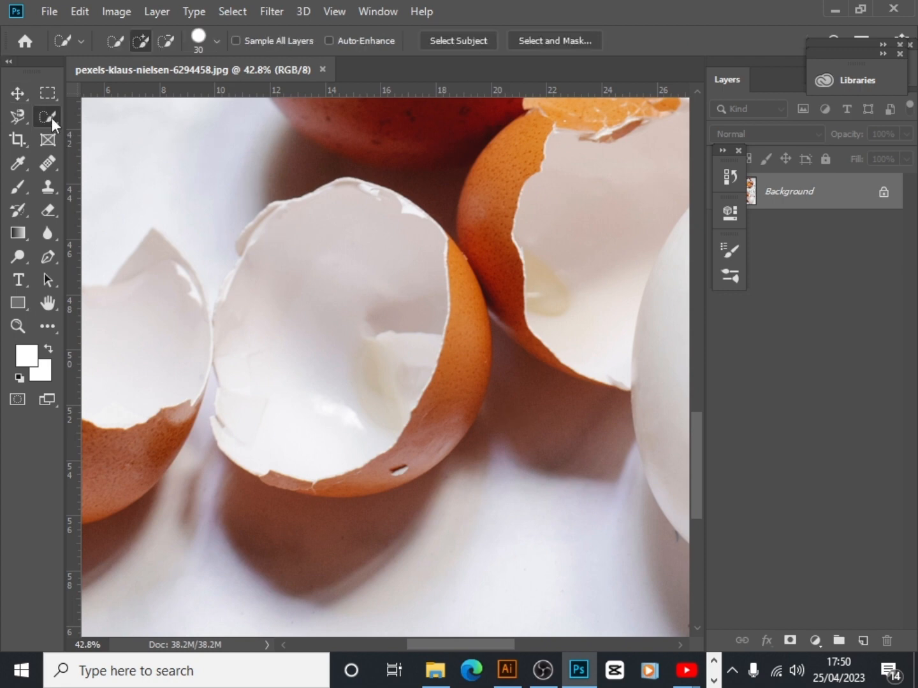
{"action": "left_click", "coordinate": [390, 203]}
{"action": "mouse_move", "coordinate": [389, 203]}
{"action": "left_mouse_down"}
{"action": "mouse_move", "coordinate": [451, 258]}
{"action": "mouse_move", "coordinate": [469, 315]}
{"action": "mouse_move", "coordinate": [460, 422]}
{"action": "mouse_move", "coordinate": [439, 453]}
{"action": "mouse_move", "coordinate": [338, 484]}
{"action": "mouse_move", "coordinate": [288, 481]}
{"action": "mouse_move", "coordinate": [272, 470]}
{"action": "mouse_move", "coordinate": [246, 411]}
{"action": "left_mouse_up"}
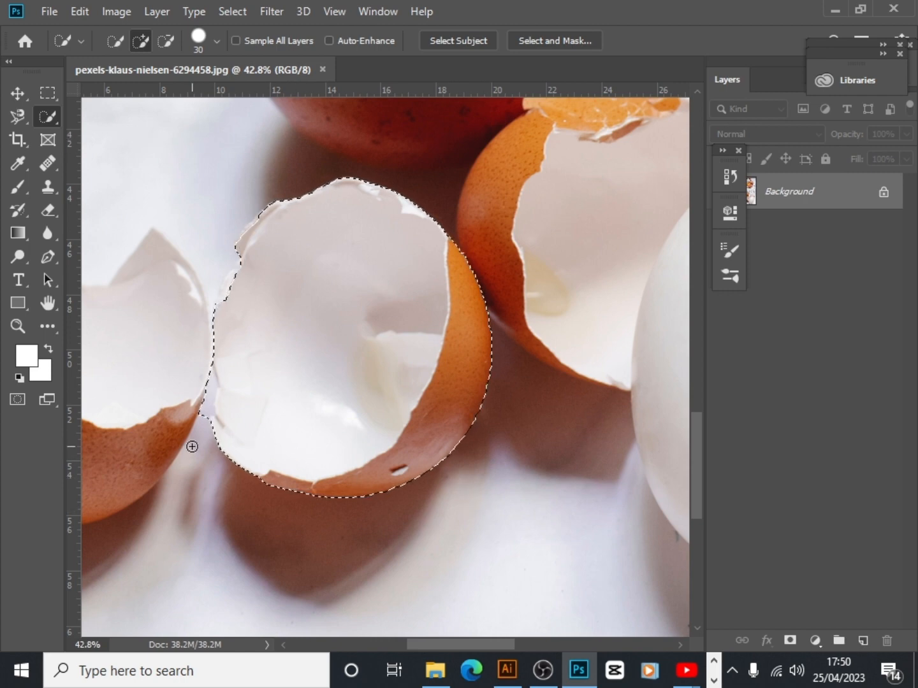
Refine the eggshell selection along its left edge, subtracting the spilled-over background and adding back missing parts of the shell
{"action": "key", "text": "alt"}
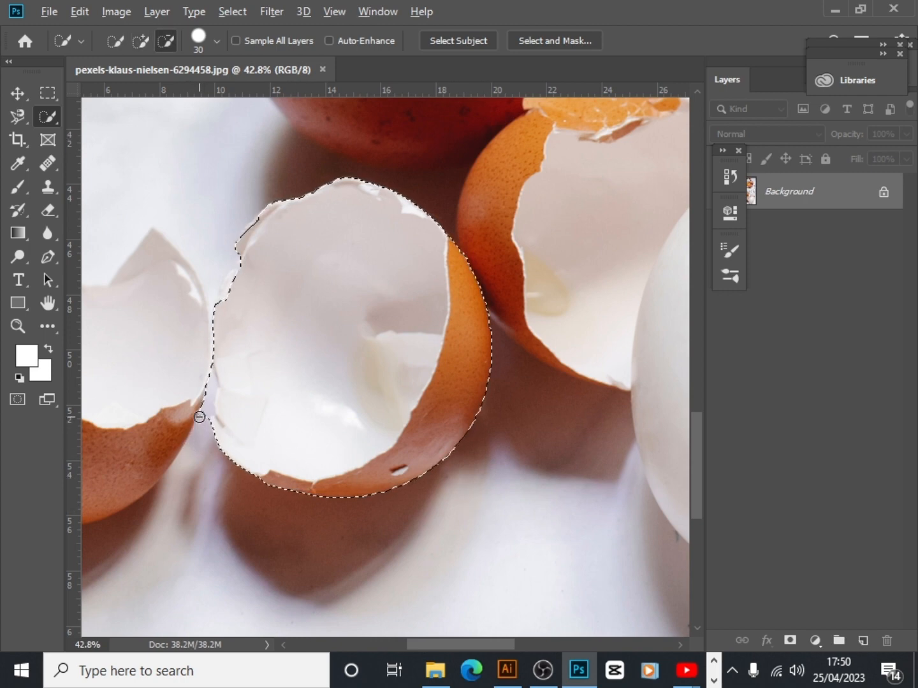
{"action": "left_click_drag", "start_coordinate": [202, 406], "coordinate": [205, 396]}
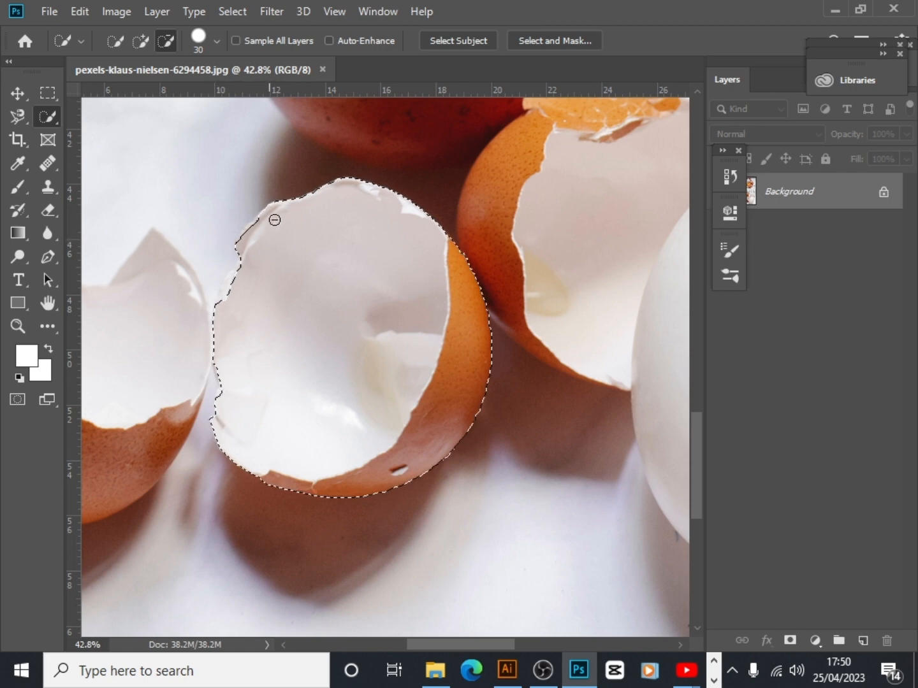
{"action": "mouse_move", "coordinate": [273, 220]}
{"action": "left_mouse_down"}
{"action": "mouse_move", "coordinate": [339, 249]}
{"action": "mouse_move", "coordinate": [271, 239]}
{"action": "left_mouse_up"}
{"action": "key", "text": "alt"}
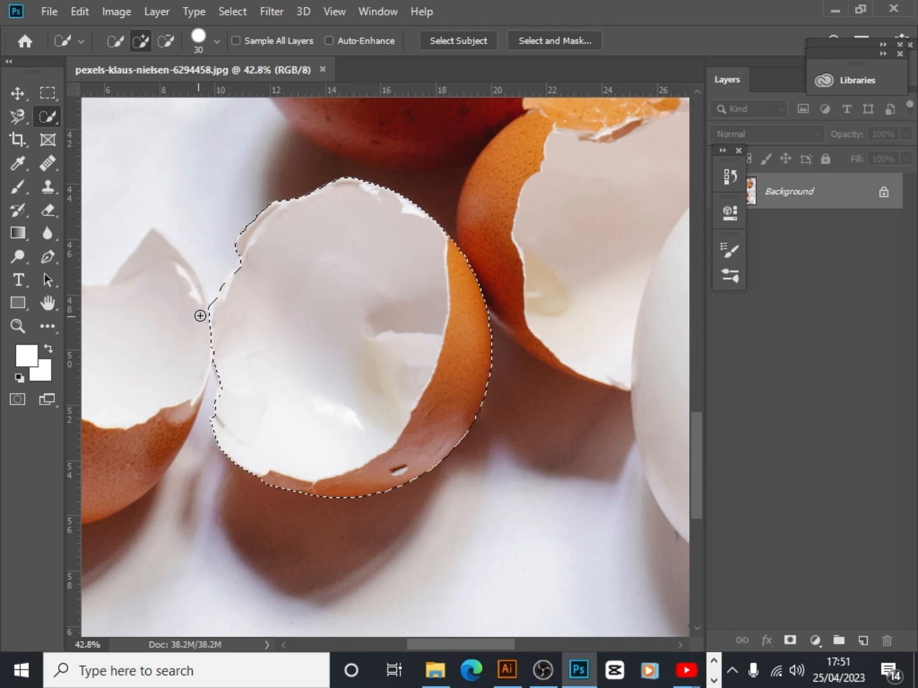
{"action": "key", "text": "alt"}
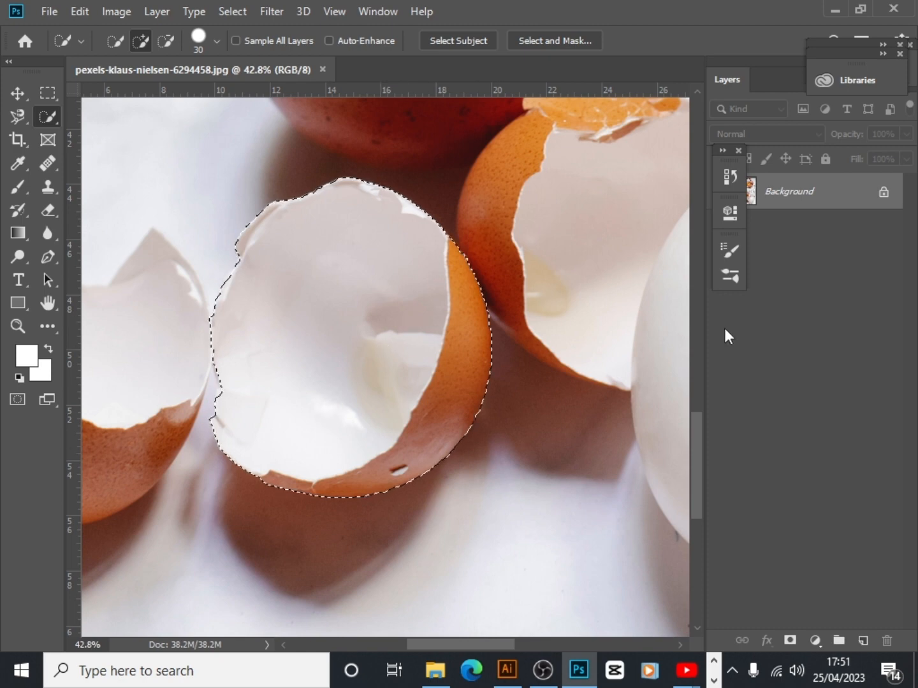
Unlock the Background layer and copy the selected eggshell onto a new layer
{"action": "left_click", "coordinate": [882, 193]}
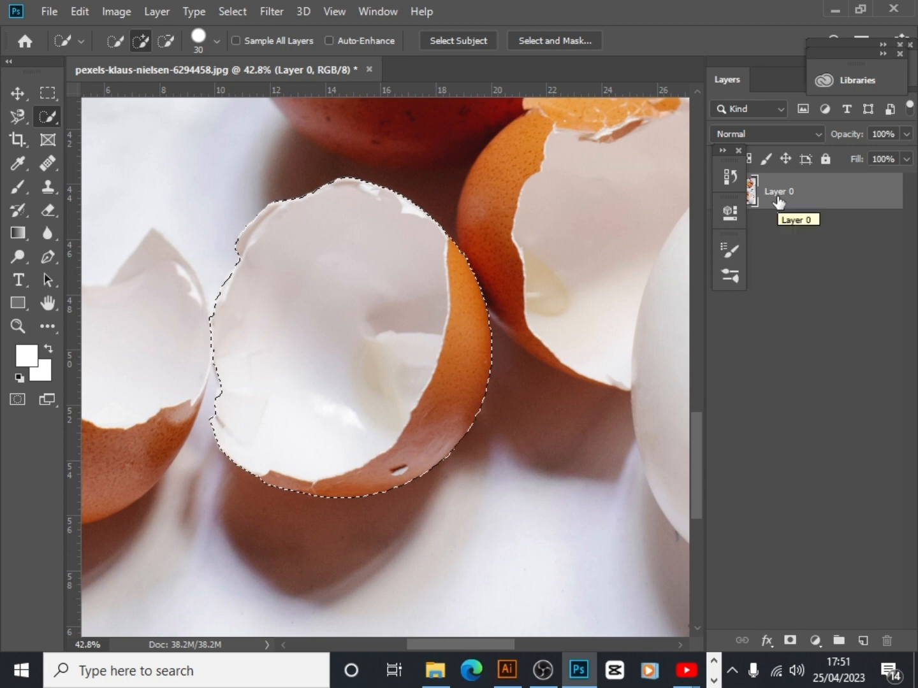
{"action": "key", "text": "ctrl+j"}
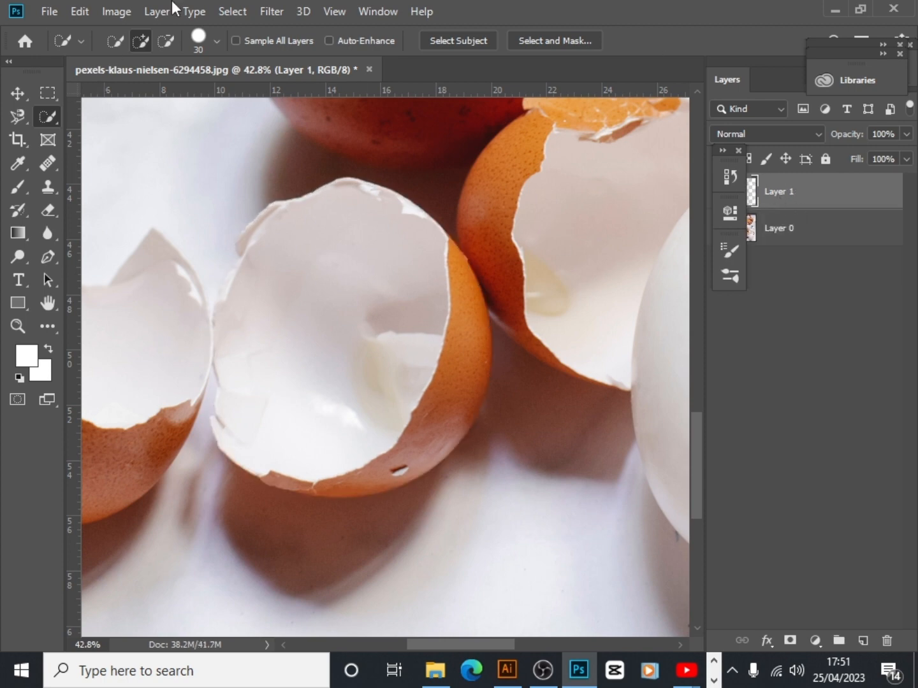
Create a new 7 x 5 inch landscape document at 300 pixels/inch in RGB Color with a white background
{"action": "left_click", "coordinate": [53, 13]}
{"action": "left_click", "coordinate": [88, 34]}
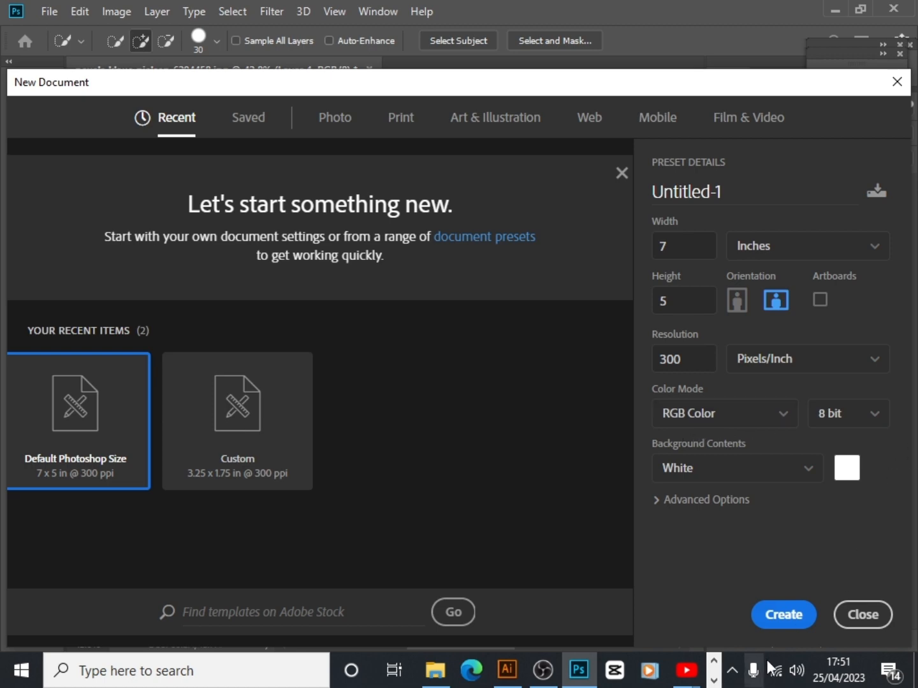
{"action": "left_click", "coordinate": [796, 615]}
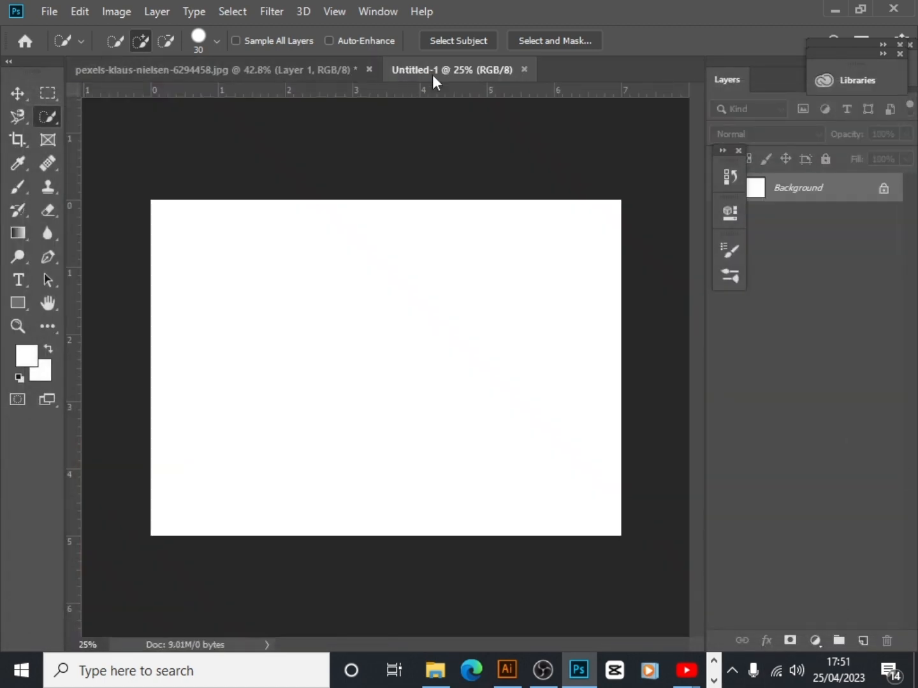
Move the cut-out eggshell from the egg photo into Untitled-1 and centre it horizontally on the white canvas
{"action": "left_click", "coordinate": [272, 61]}
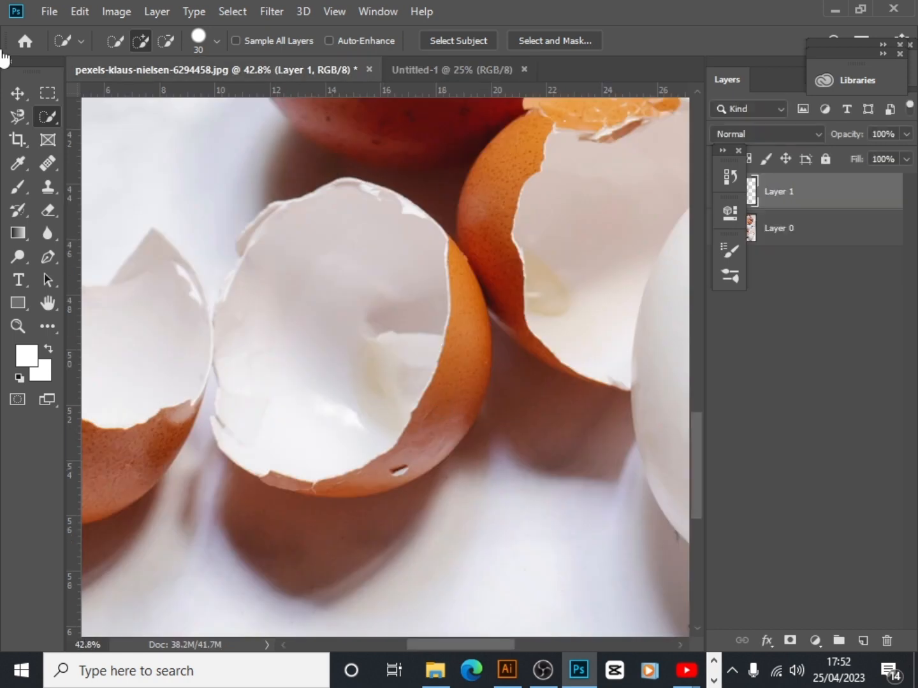
{"action": "left_click", "coordinate": [18, 94]}
{"action": "left_click_drag", "start_coordinate": [449, 408], "coordinate": [404, 380]}
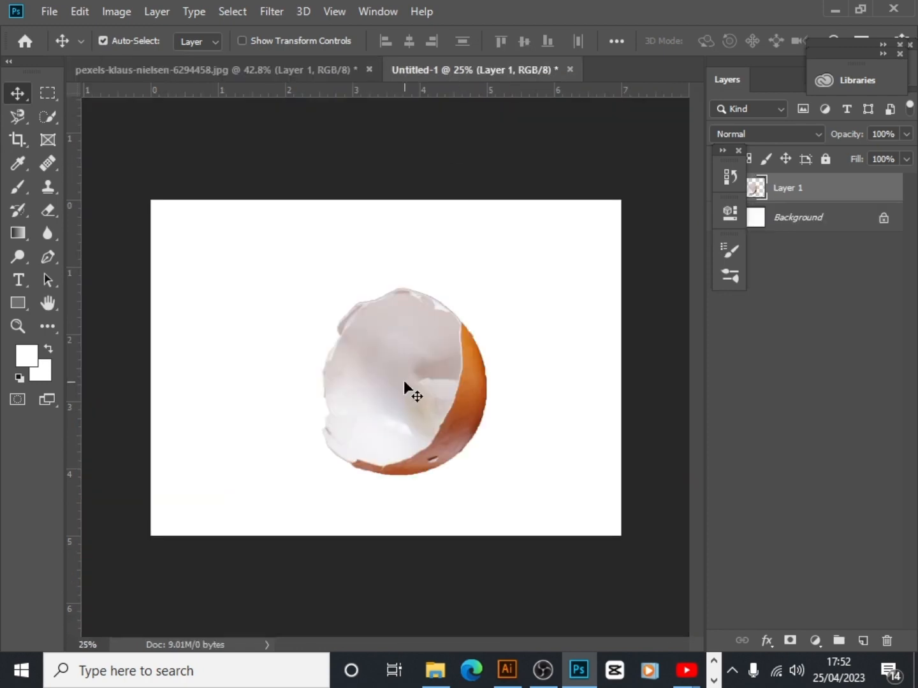
{"action": "left_click_drag", "start_coordinate": [451, 413], "coordinate": [437, 410]}
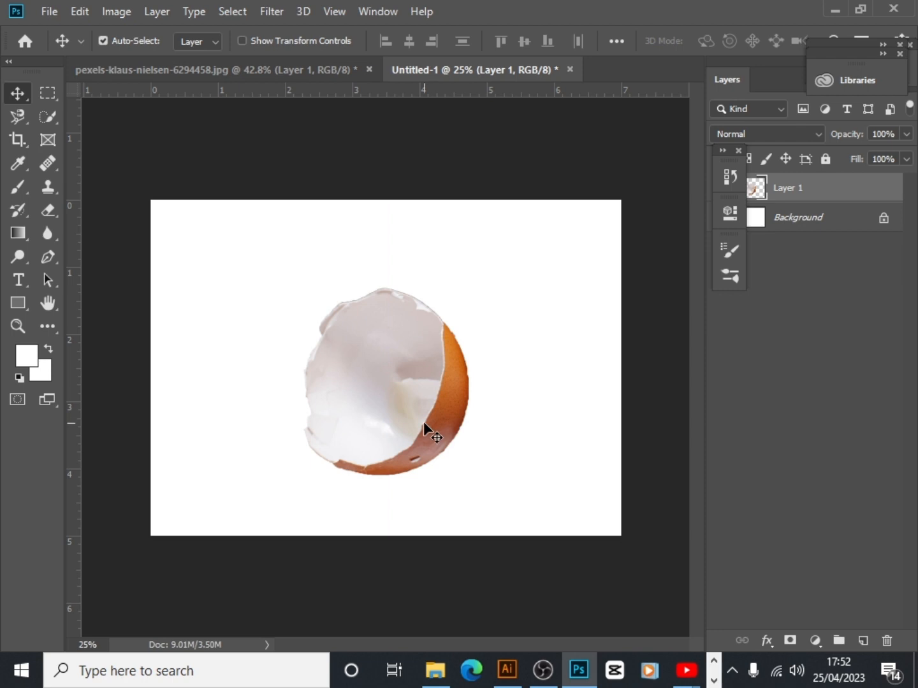
Flip the eggshell layer horizontally with Free Transform
{"action": "key", "text": "ctrl+t"}
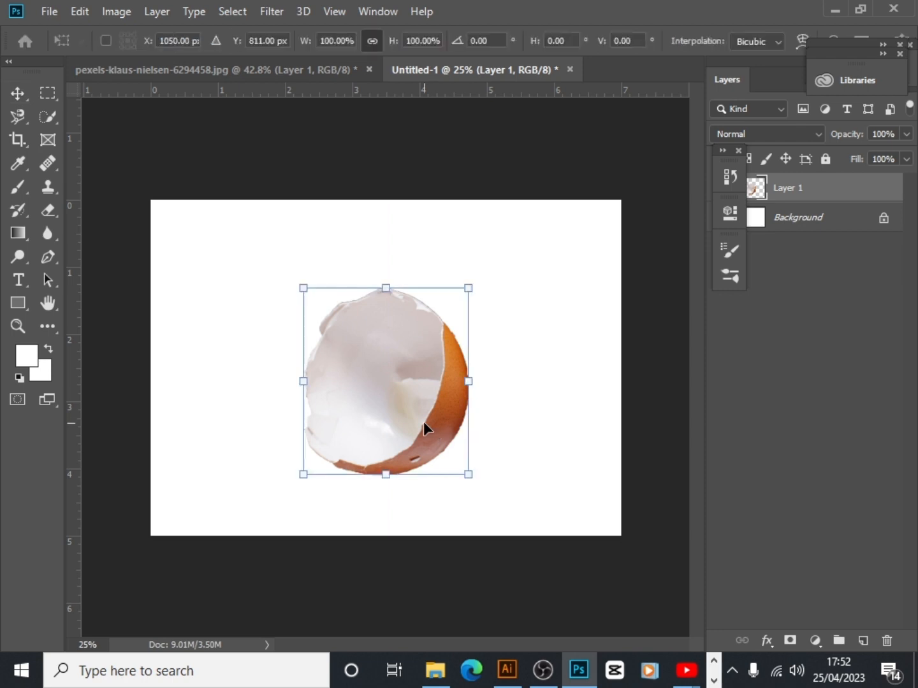
{"action": "right_click", "coordinate": [422, 421]}
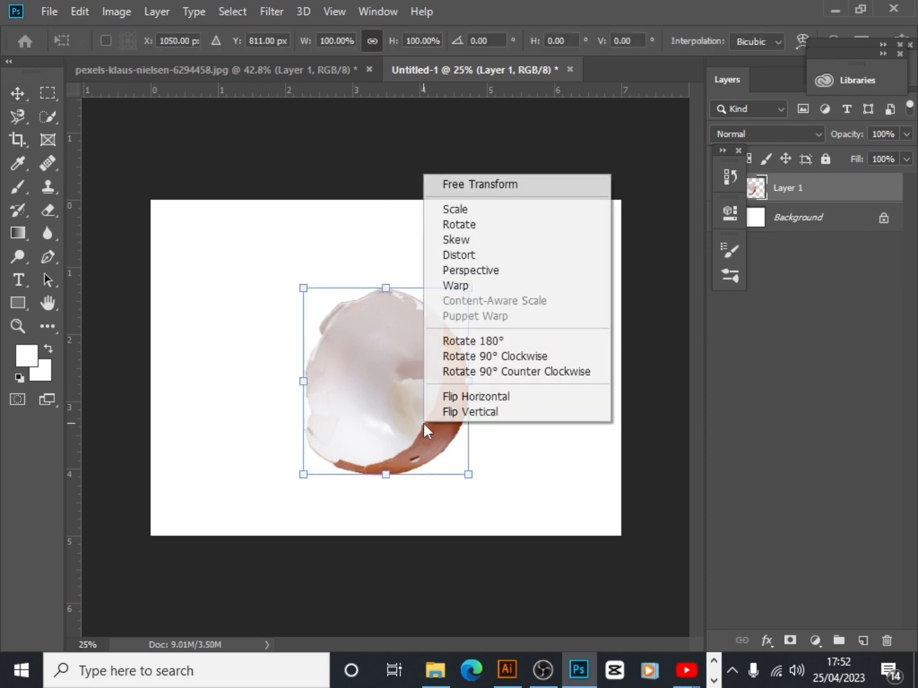
{"action": "left_click", "coordinate": [506, 400]}
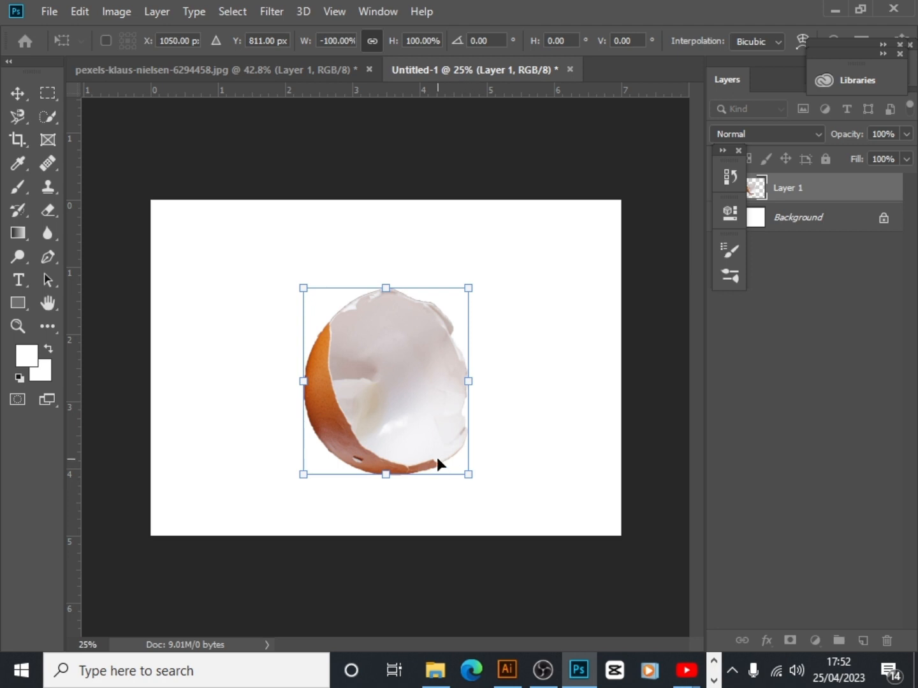
Enlarge the eggshell proportionally to about 137% and centre it vertically on the canvas
{"action": "key", "text": "ctrl+plus"}
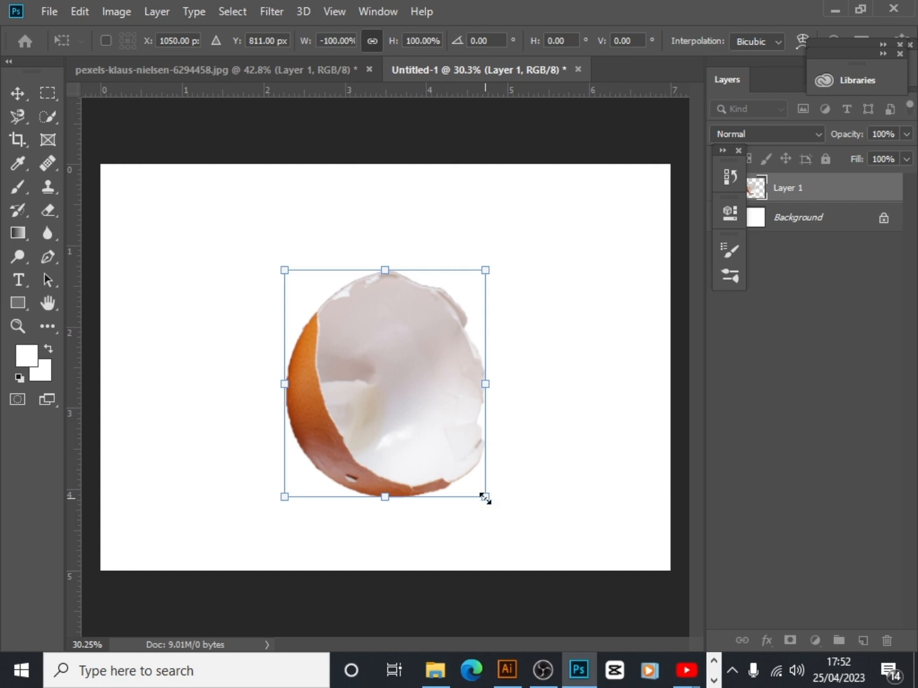
{"action": "left_click_drag", "start_coordinate": [484, 497], "coordinate": [526, 536]}
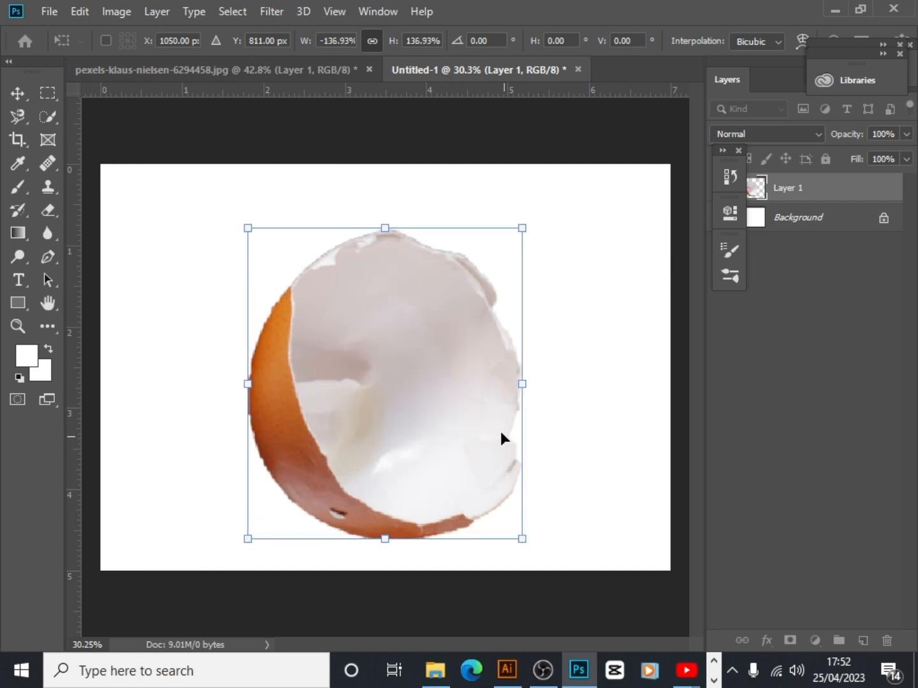
{"action": "left_click_drag", "start_coordinate": [477, 371], "coordinate": [478, 356]}
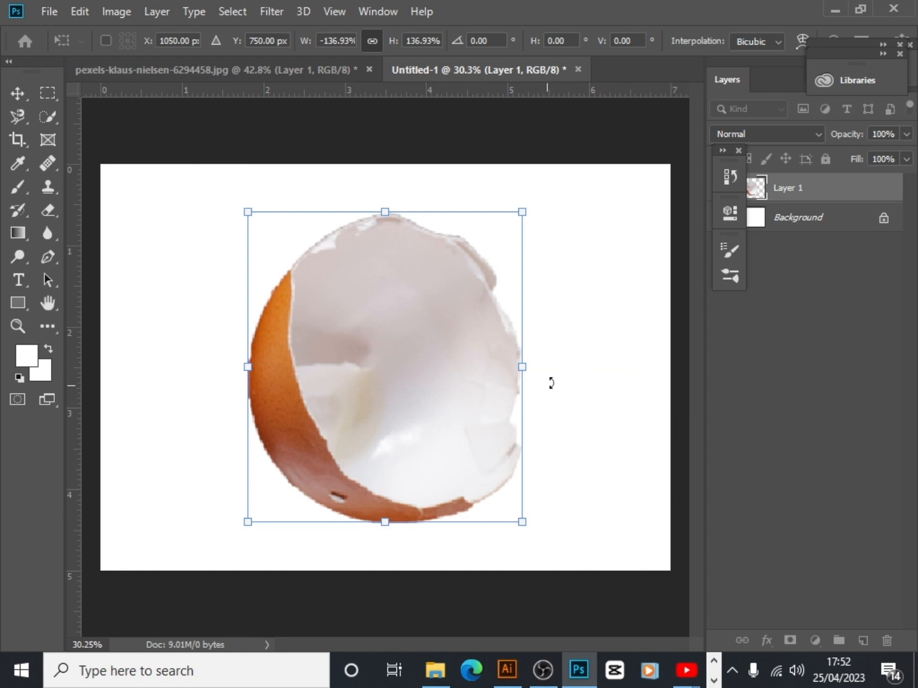
{"action": "left_click", "coordinate": [15, 93]}
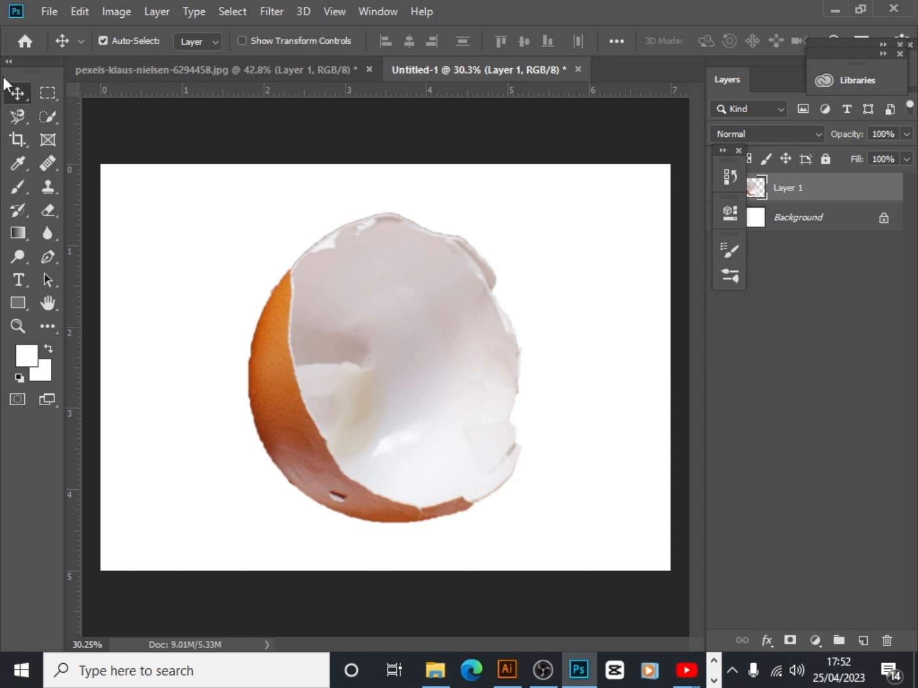
{"action": "left_click", "coordinate": [51, 12]}
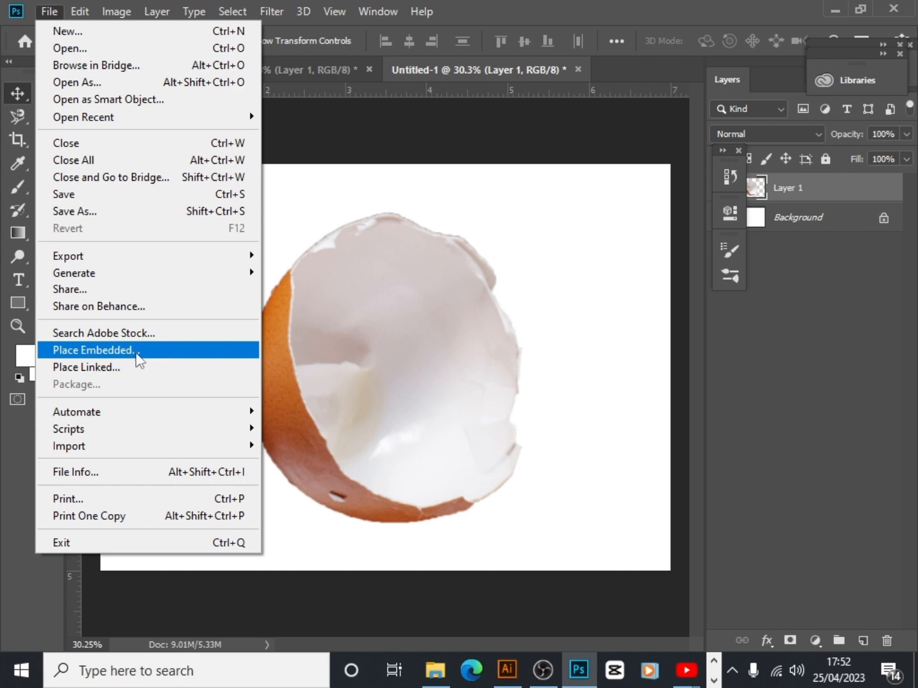
{"action": "left_click", "coordinate": [96, 350]}
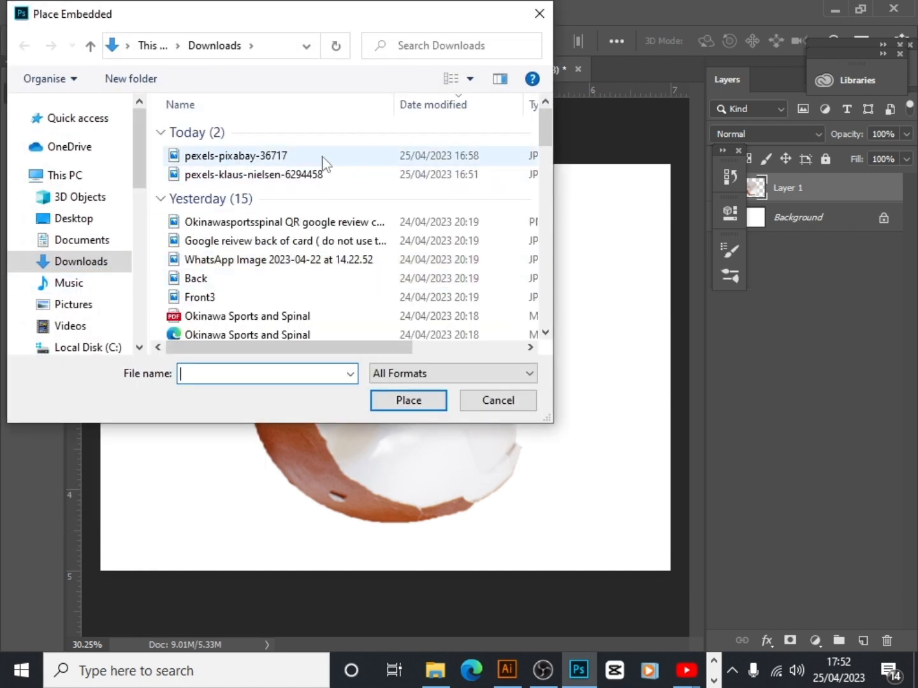
{"action": "left_click", "coordinate": [305, 179]}
{"action": "left_click", "coordinate": [421, 405]}
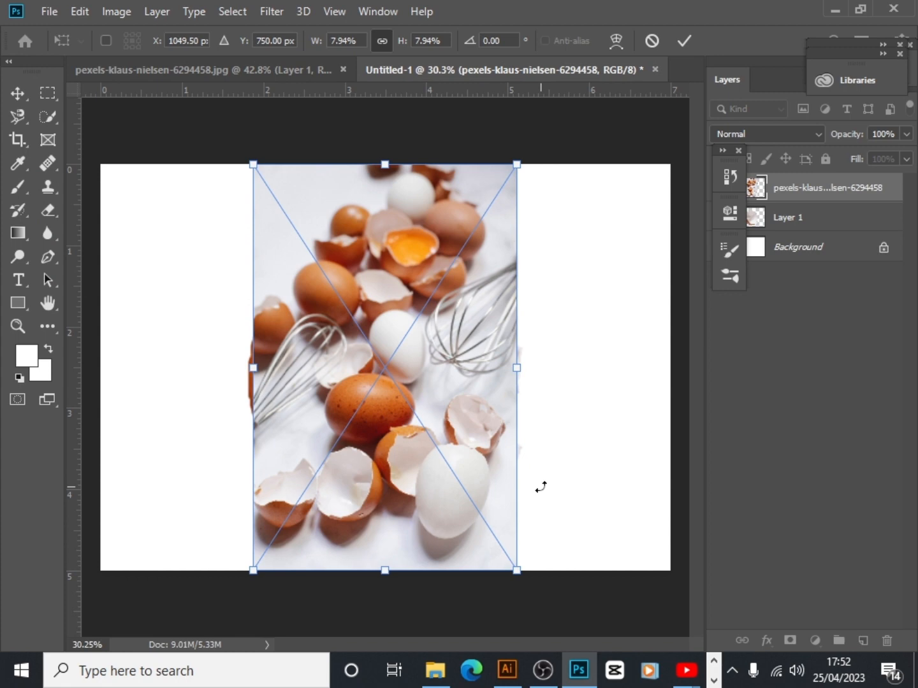
{"action": "key", "text": "Escape"}
Place pexels-pixabay-36717 as an embedded image, scale it proportionally to about 23% and shift it towards the canvas's right side
{"action": "left_click", "coordinate": [47, 12]}
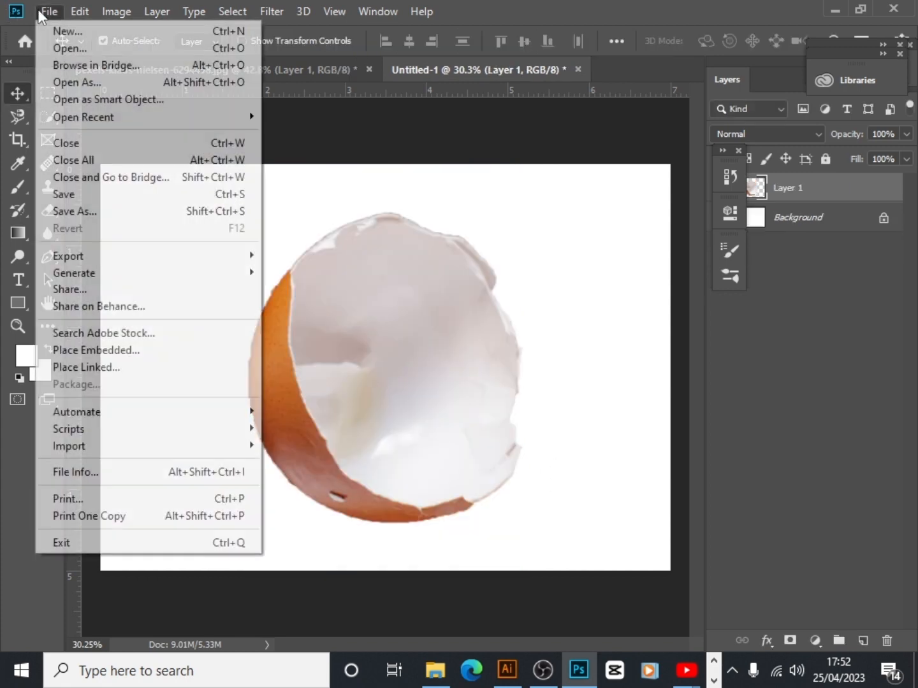
{"action": "left_click", "coordinate": [110, 349]}
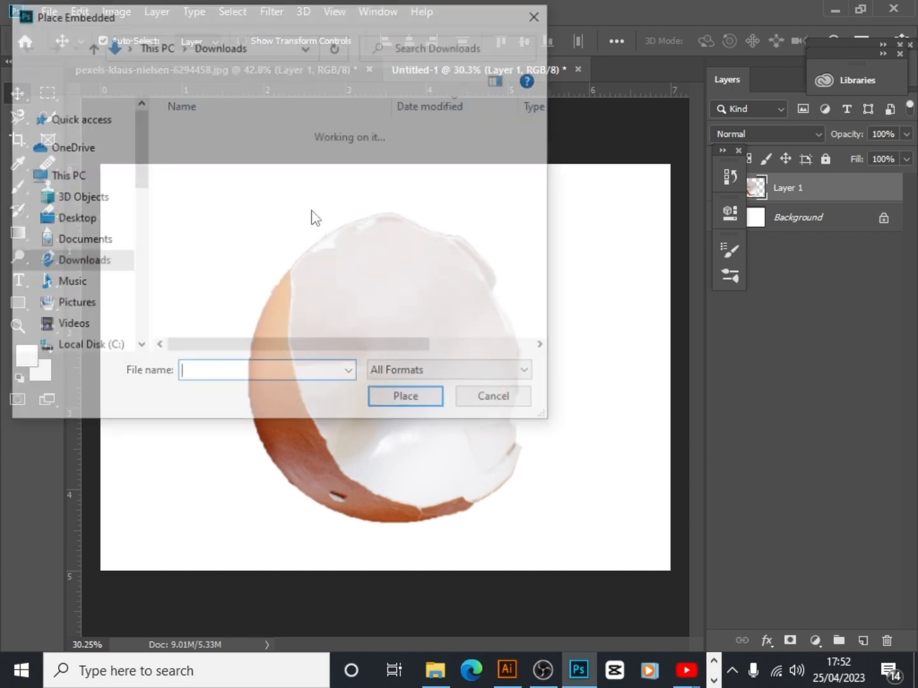
{"action": "left_click", "coordinate": [263, 157]}
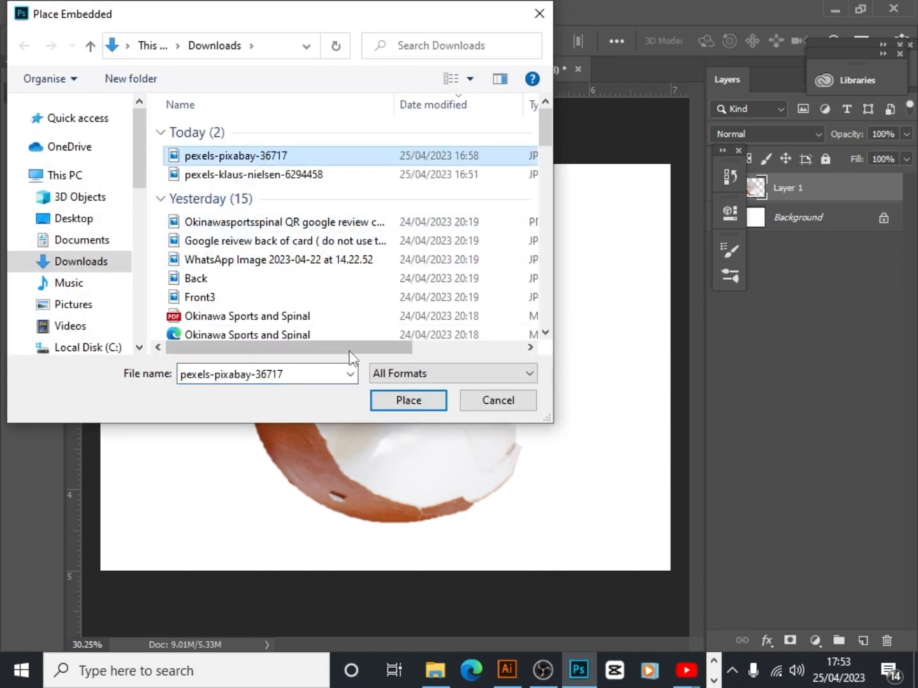
{"action": "left_click", "coordinate": [410, 406]}
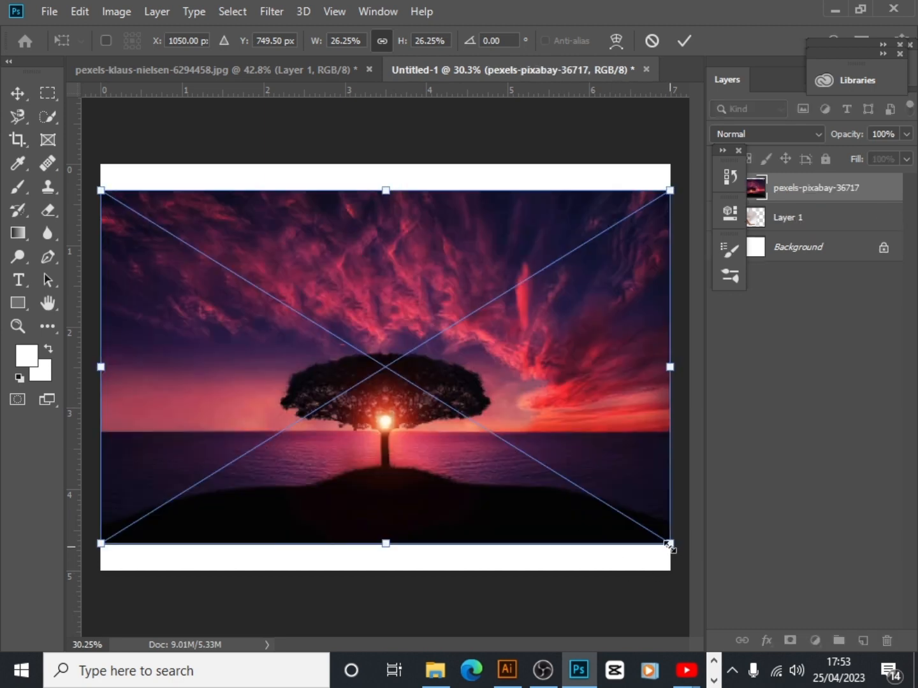
{"action": "left_click_drag", "start_coordinate": [670, 546], "coordinate": [622, 545]}
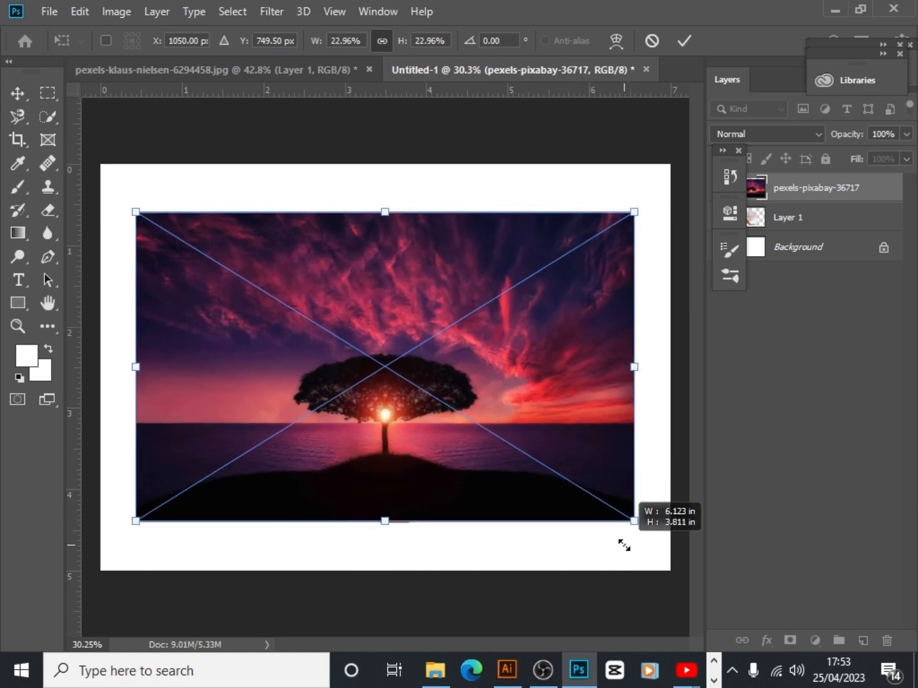
{"action": "left_click_drag", "start_coordinate": [488, 416], "coordinate": [540, 399]}
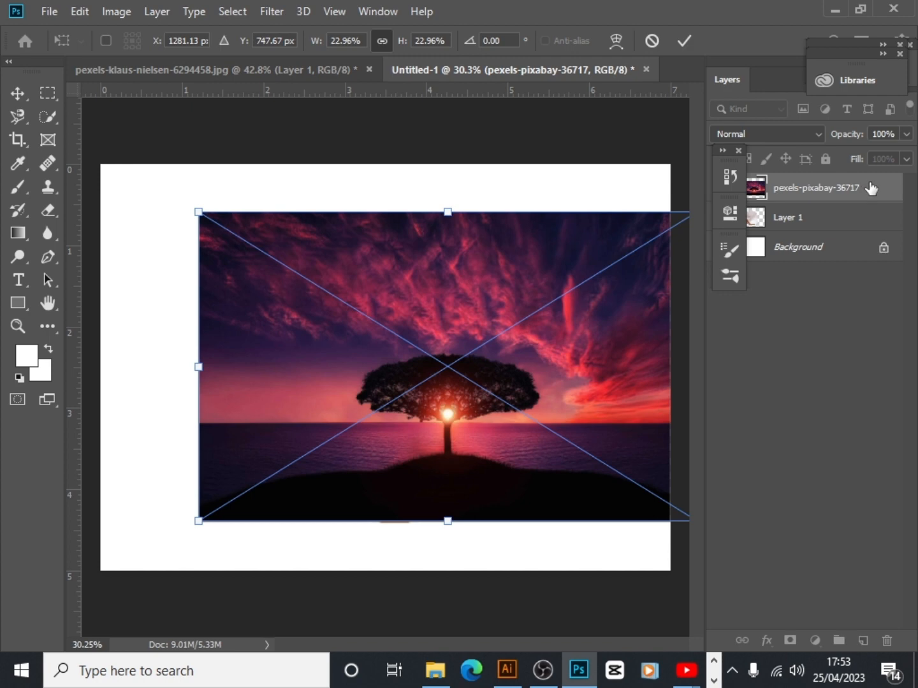
{"action": "key", "text": "Return"}
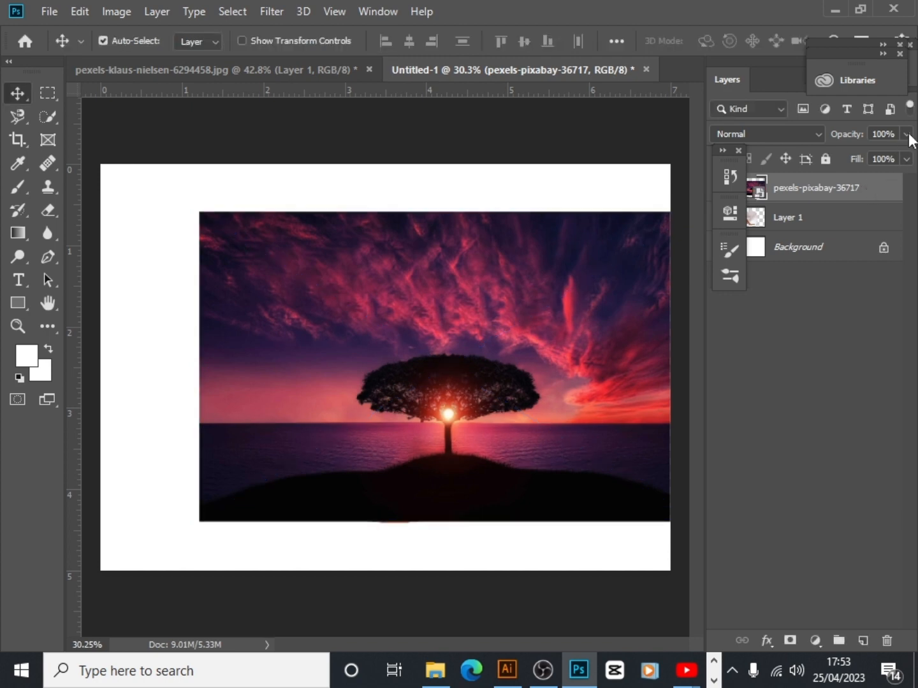
Lower the sunset image's opacity to 32% and move it so the tree sits inside the eggshell opening
{"action": "left_click", "coordinate": [905, 135]}
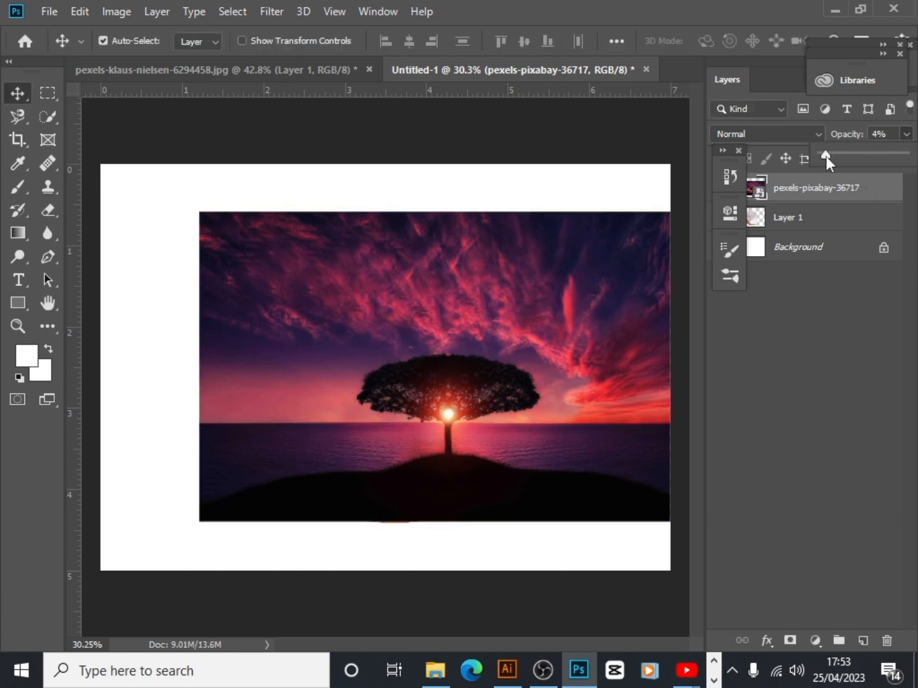
{"action": "left_click_drag", "start_coordinate": [826, 156], "coordinate": [848, 157]}
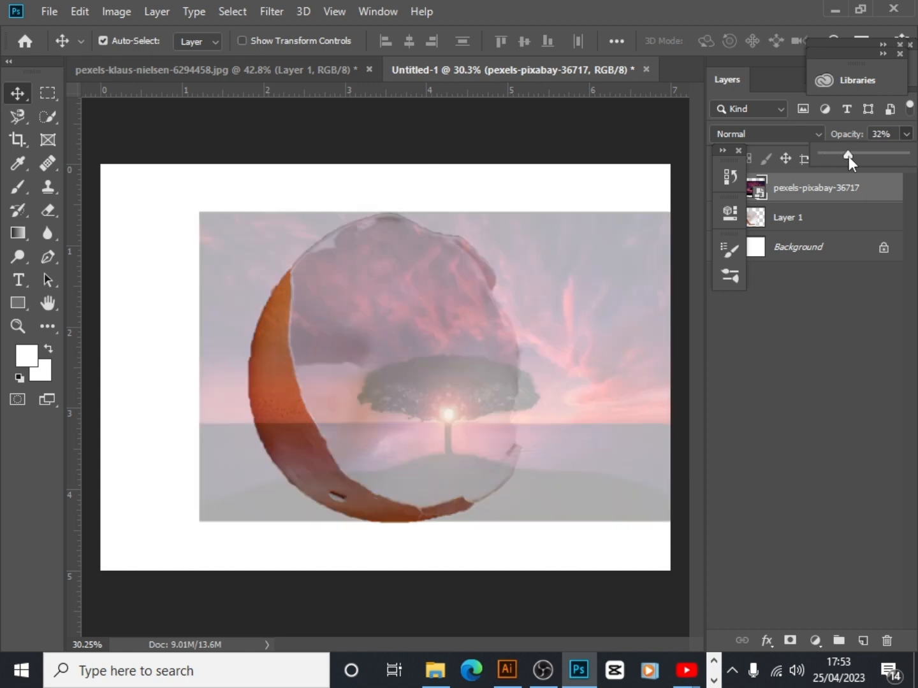
{"action": "left_click_drag", "start_coordinate": [437, 404], "coordinate": [391, 395]}
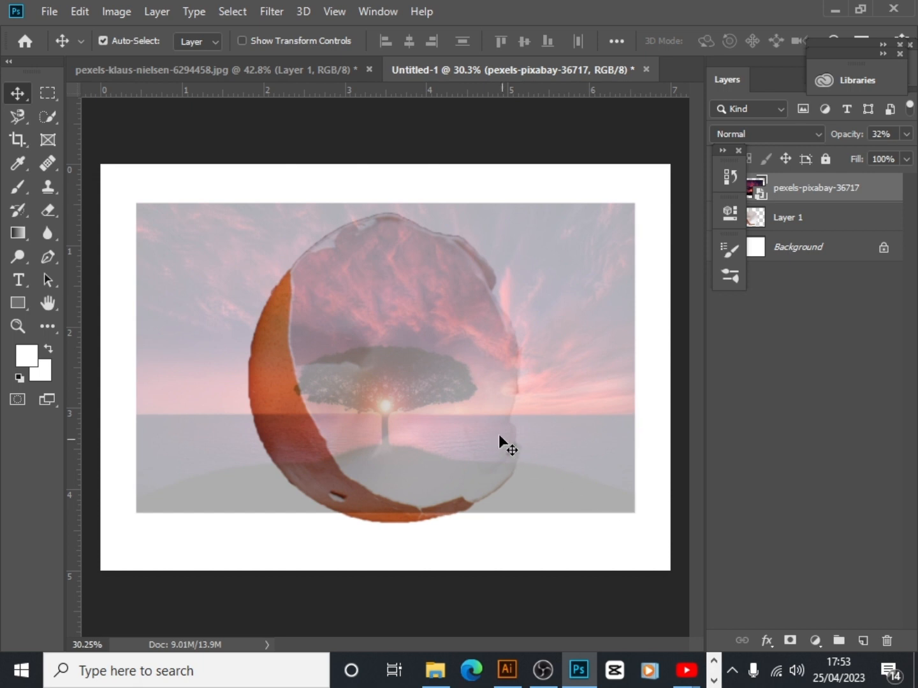
{"action": "left_click_drag", "start_coordinate": [418, 392], "coordinate": [432, 413]}
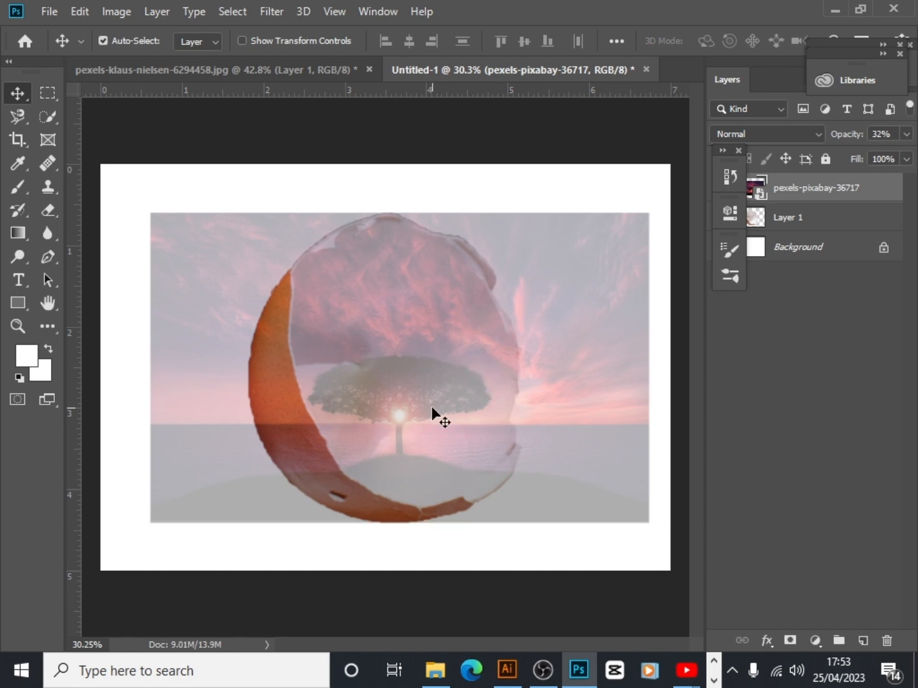
{"action": "scroll", "coordinate": [432, 408], "scroll_direction": "up", "scroll_amount": 1}
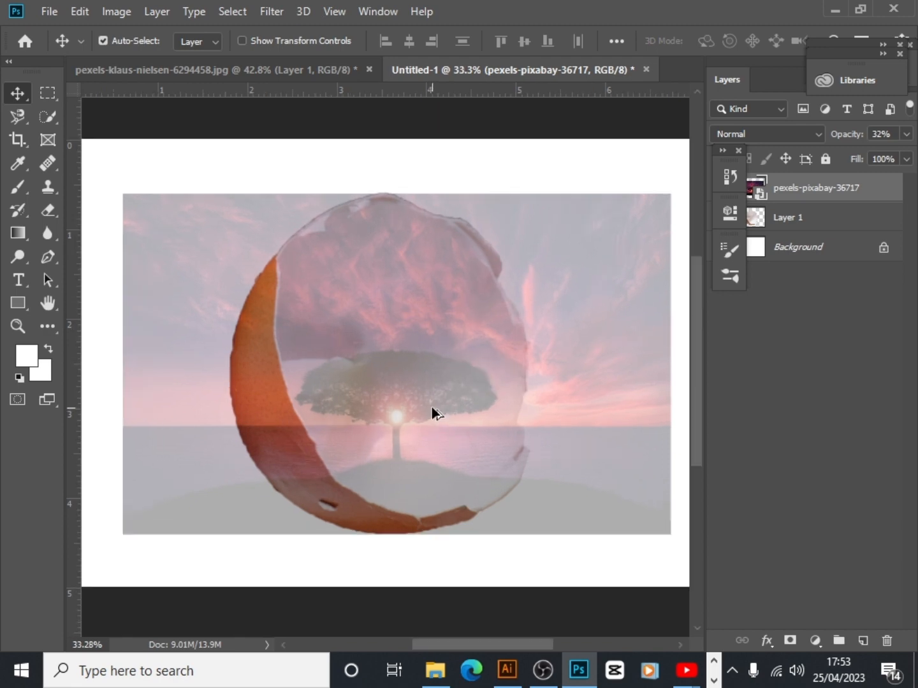
{"action": "scroll", "coordinate": [431, 413], "scroll_direction": "up", "scroll_amount": 1}
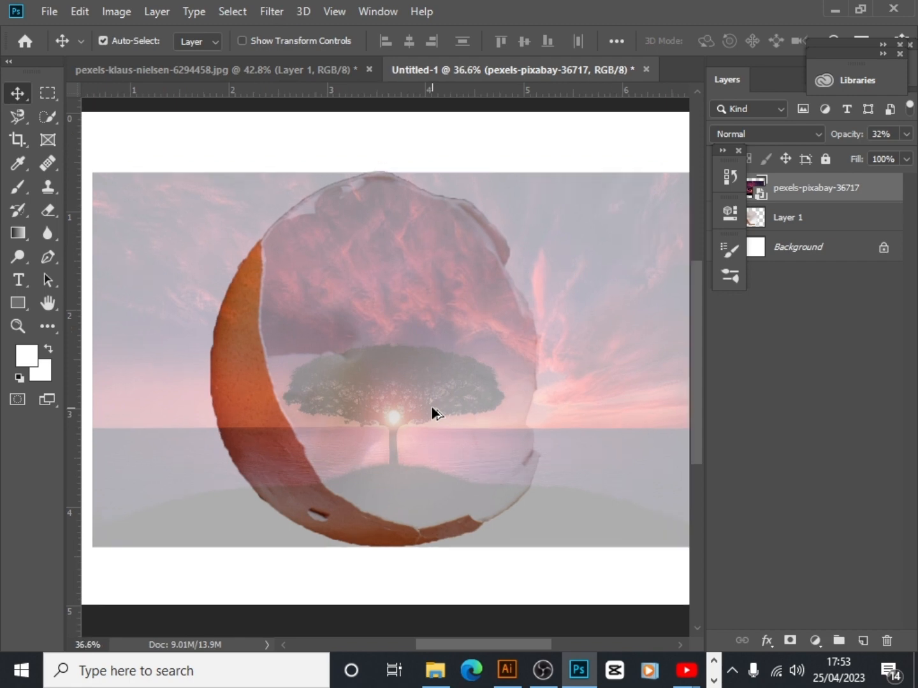
{"action": "scroll", "coordinate": [432, 407], "scroll_direction": "down", "scroll_amount": 1}
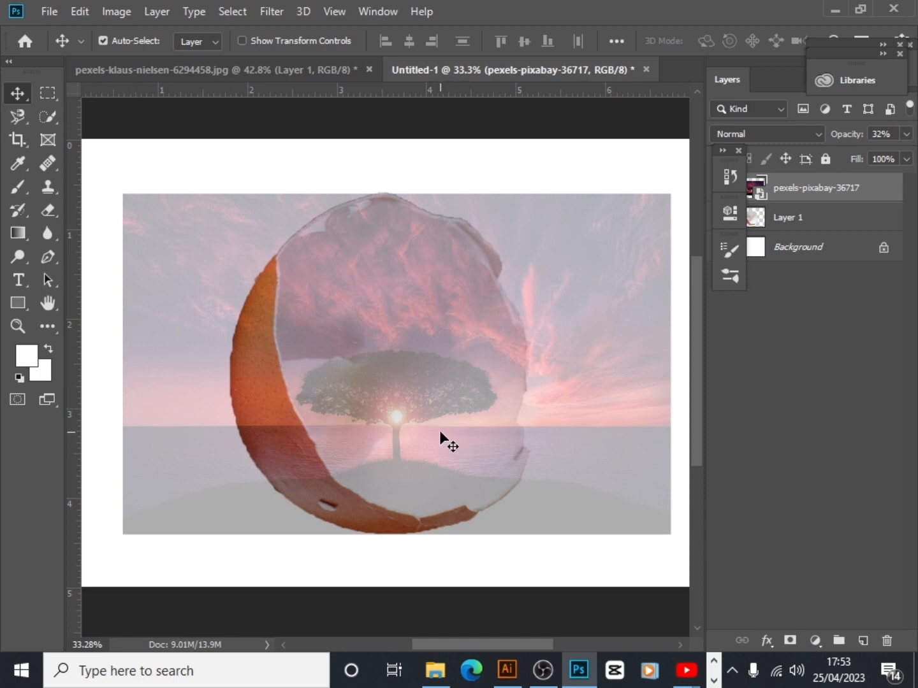
Restore the sunset image's opacity to 100% and add a black layer mask that hides the whole image
{"action": "left_click", "coordinate": [906, 135]}
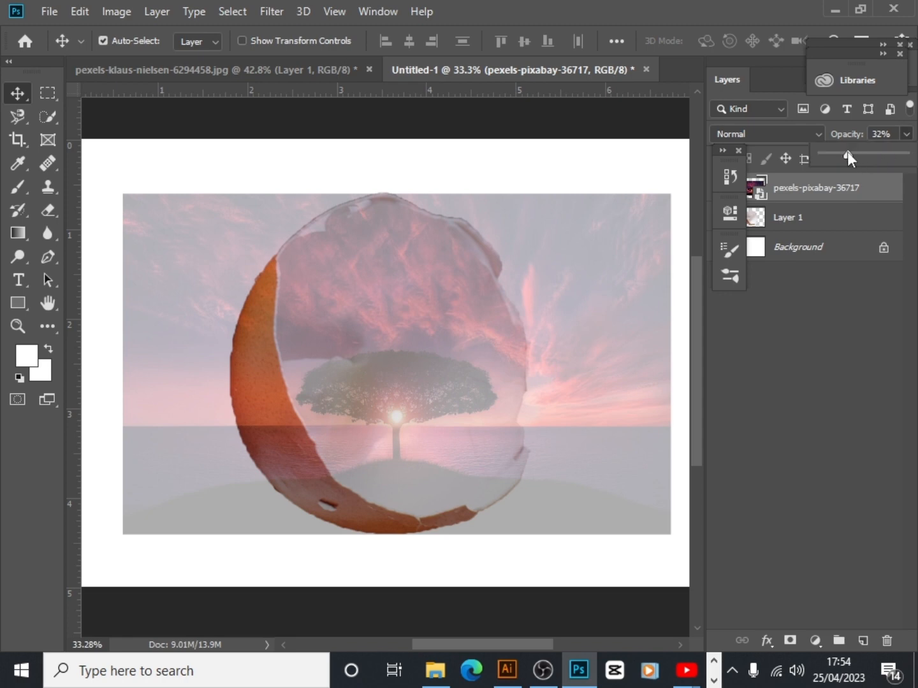
{"action": "left_click_drag", "start_coordinate": [846, 153], "coordinate": [914, 164]}
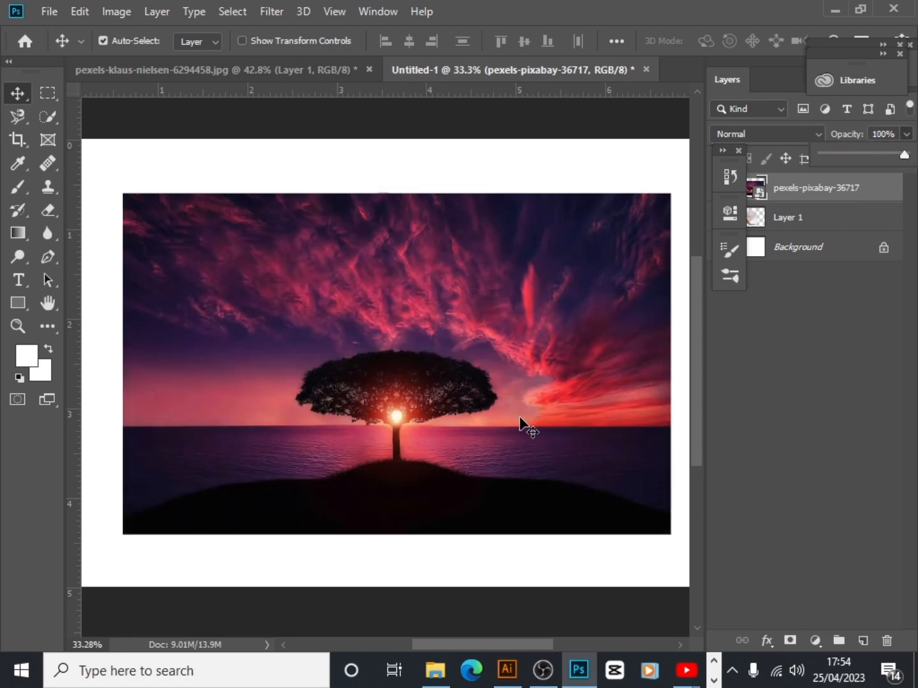
{"action": "left_click", "coordinate": [869, 193]}
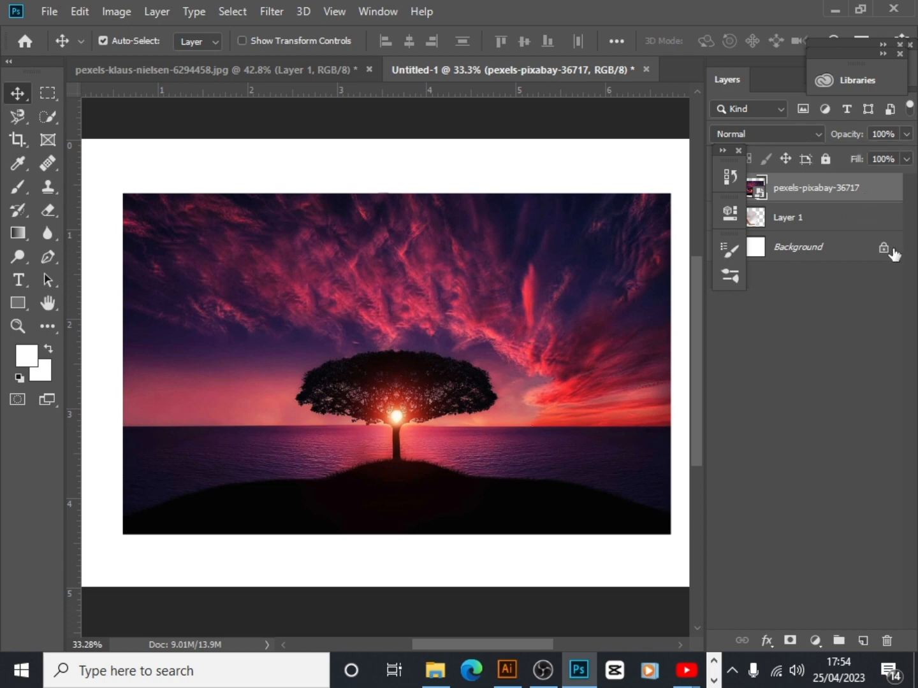
{"action": "left_click", "coordinate": [790, 641], "text": "alt"}
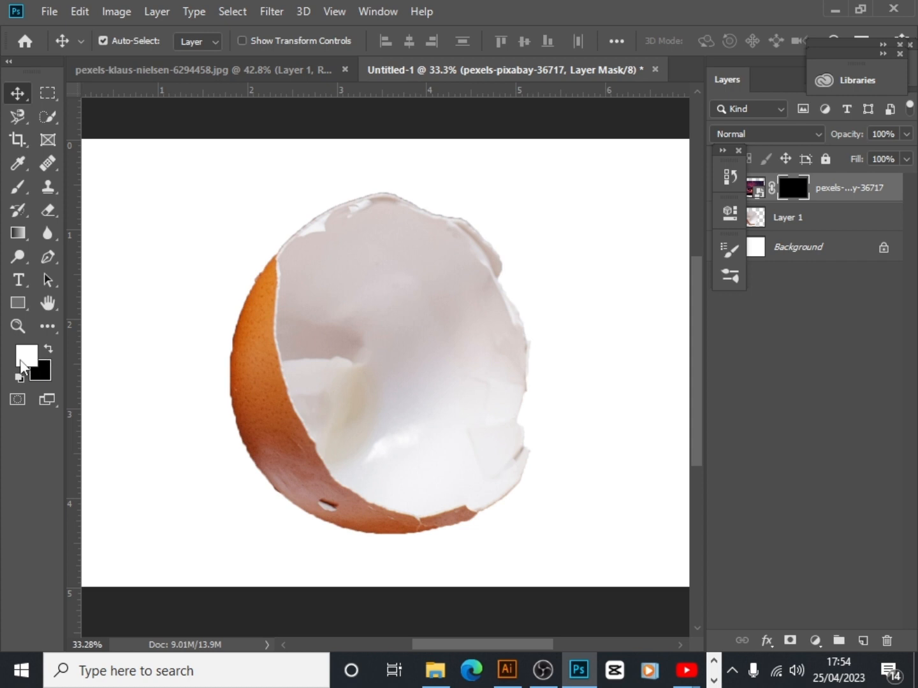
Choose the Brush tool with white as the foreground colour and set the brush size to 127 px
{"action": "left_click", "coordinate": [14, 185]}
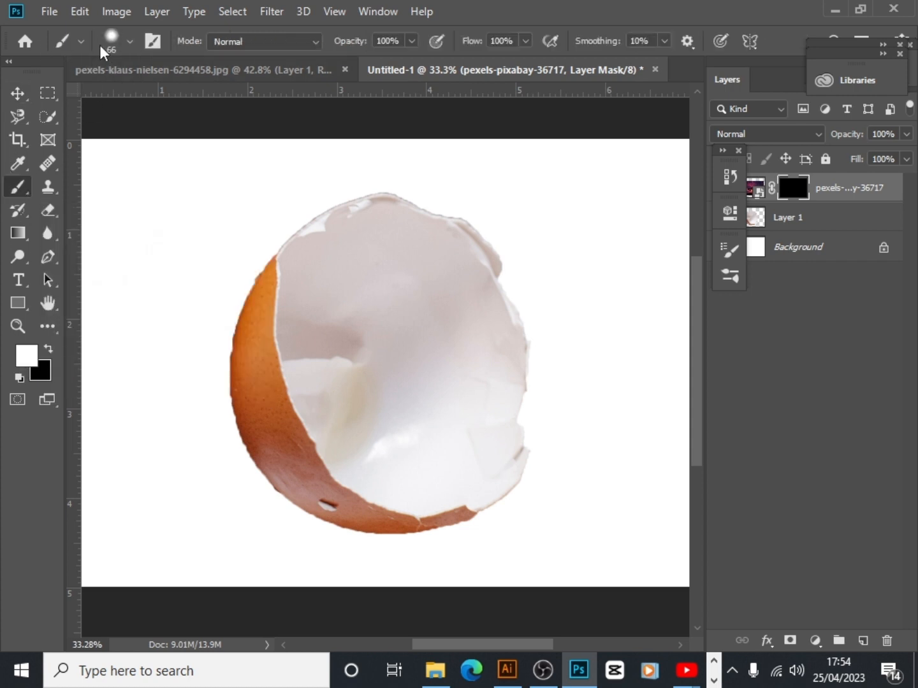
{"action": "left_click", "coordinate": [130, 42]}
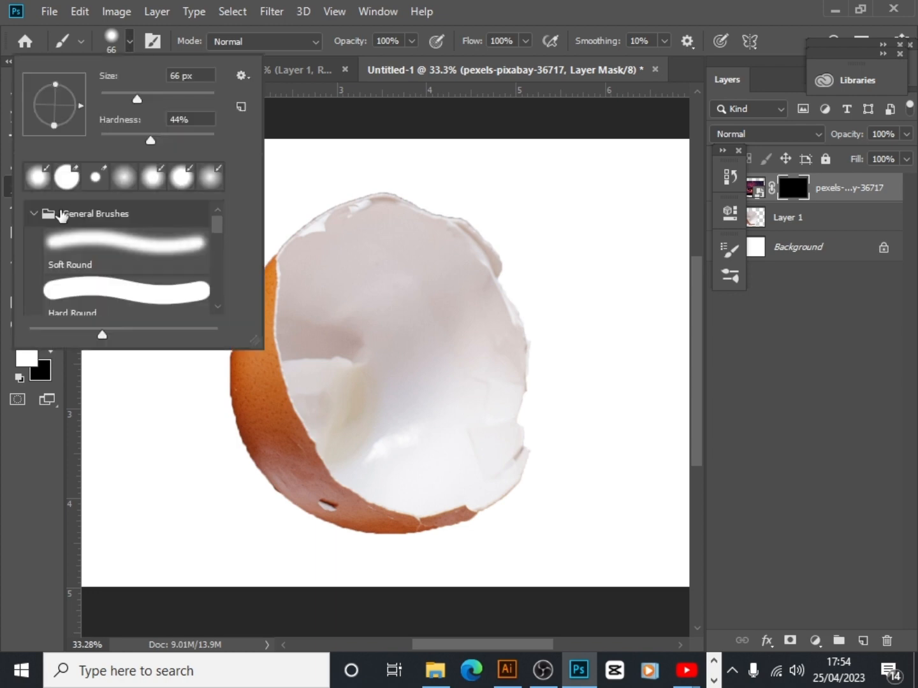
{"action": "left_click", "coordinate": [276, 154]}
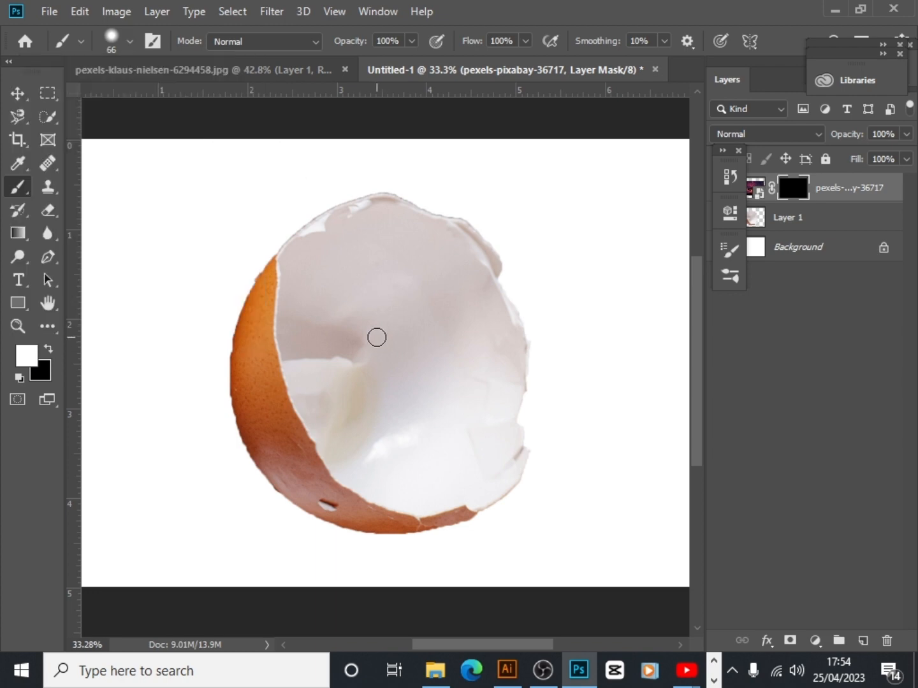
{"action": "left_click", "coordinate": [129, 43]}
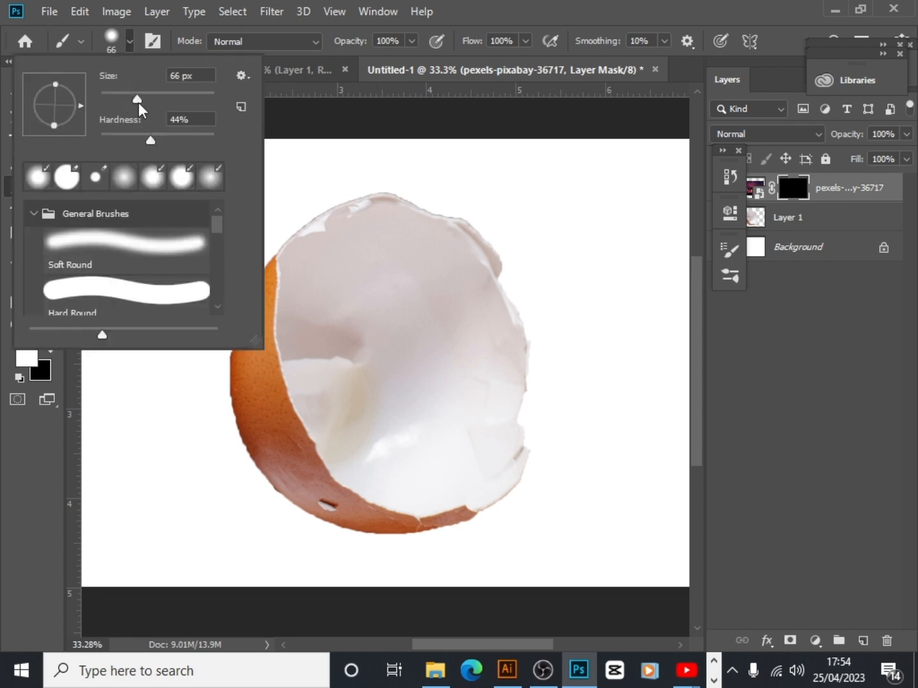
{"action": "left_click_drag", "start_coordinate": [138, 102], "coordinate": [164, 95]}
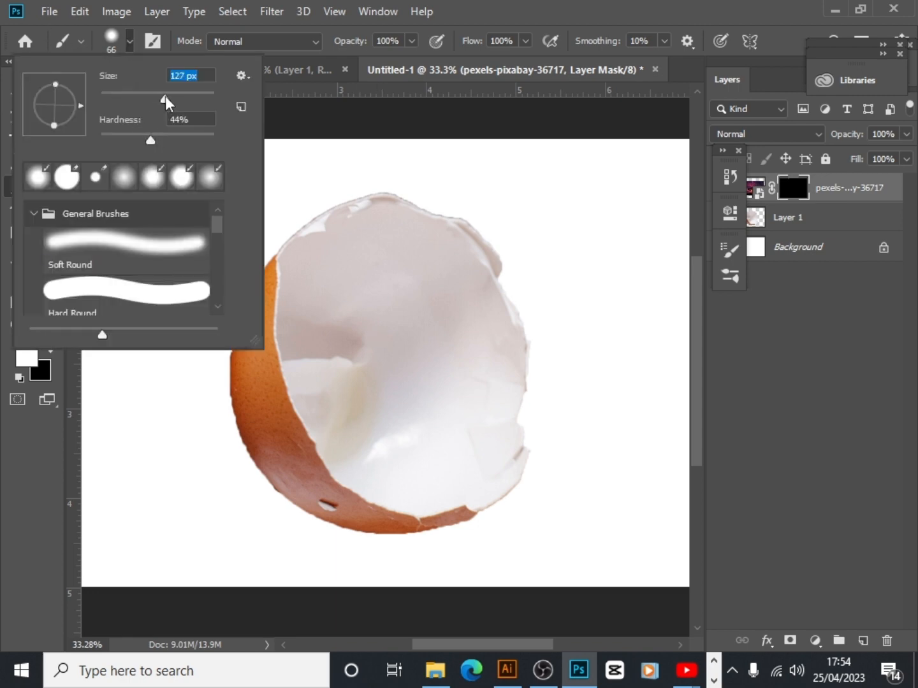
Paint white on the layer mask to reveal the sunset tree scene across the inside of the eggshell
{"action": "left_click", "coordinate": [381, 302]}
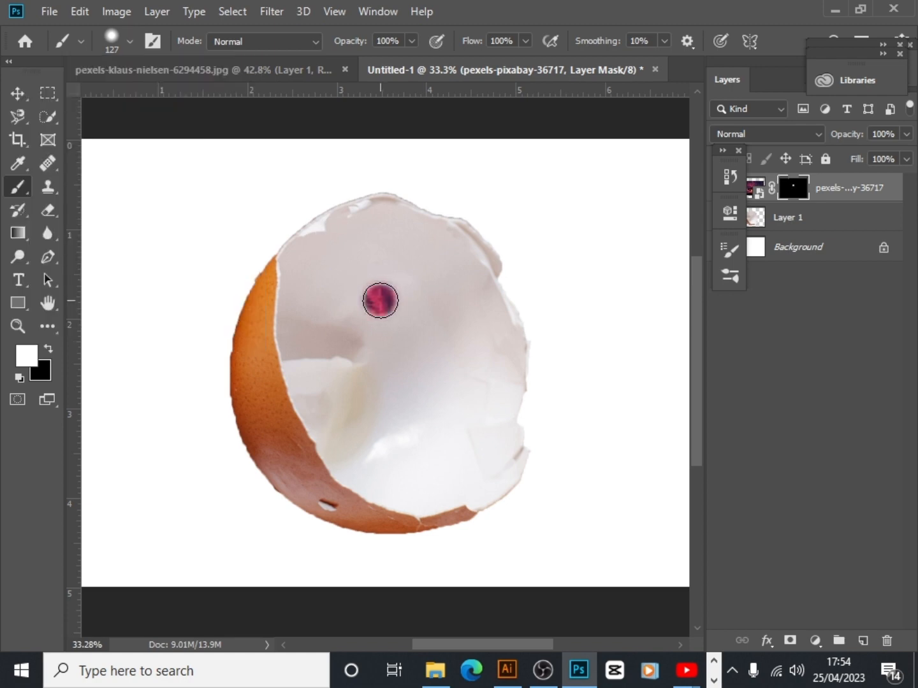
{"action": "mouse_move", "coordinate": [382, 278]}
{"action": "left_mouse_down"}
{"action": "mouse_move", "coordinate": [385, 272]}
{"action": "mouse_move", "coordinate": [399, 385]}
{"action": "left_mouse_up"}
{"action": "mouse_move", "coordinate": [416, 302]}
{"action": "left_mouse_down"}
{"action": "mouse_move", "coordinate": [432, 407]}
{"action": "mouse_move", "coordinate": [354, 283]}
{"action": "mouse_move", "coordinate": [347, 347]}
{"action": "mouse_move", "coordinate": [401, 393]}
{"action": "mouse_move", "coordinate": [381, 295]}
{"action": "mouse_move", "coordinate": [370, 299]}
{"action": "mouse_move", "coordinate": [382, 261]}
{"action": "mouse_move", "coordinate": [410, 262]}
{"action": "mouse_move", "coordinate": [442, 307]}
{"action": "mouse_move", "coordinate": [445, 353]}
{"action": "mouse_move", "coordinate": [412, 415]}
{"action": "mouse_move", "coordinate": [363, 395]}
{"action": "mouse_move", "coordinate": [378, 310]}
{"action": "mouse_move", "coordinate": [369, 393]}
{"action": "mouse_move", "coordinate": [409, 417]}
{"action": "mouse_move", "coordinate": [451, 387]}
{"action": "mouse_move", "coordinate": [451, 314]}
{"action": "mouse_move", "coordinate": [470, 349]}
{"action": "mouse_move", "coordinate": [470, 404]}
{"action": "mouse_move", "coordinate": [452, 450]}
{"action": "mouse_move", "coordinate": [395, 459]}
{"action": "mouse_move", "coordinate": [358, 423]}
{"action": "mouse_move", "coordinate": [339, 298]}
{"action": "mouse_move", "coordinate": [322, 341]}
{"action": "mouse_move", "coordinate": [339, 397]}
{"action": "mouse_move", "coordinate": [363, 432]}
{"action": "mouse_move", "coordinate": [409, 451]}
{"action": "mouse_move", "coordinate": [451, 424]}
{"action": "mouse_move", "coordinate": [459, 308]}
{"action": "mouse_move", "coordinate": [442, 269]}
{"action": "mouse_move", "coordinate": [366, 252]}
{"action": "mouse_move", "coordinate": [317, 305]}
{"action": "mouse_move", "coordinate": [307, 367]}
{"action": "mouse_move", "coordinate": [383, 467]}
{"action": "mouse_move", "coordinate": [448, 479]}
{"action": "mouse_move", "coordinate": [476, 457]}
{"action": "mouse_move", "coordinate": [486, 419]}
{"action": "mouse_move", "coordinate": [487, 340]}
{"action": "mouse_move", "coordinate": [470, 285]}
{"action": "mouse_move", "coordinate": [448, 262]}
{"action": "mouse_move", "coordinate": [367, 232]}
{"action": "mouse_move", "coordinate": [330, 260]}
{"action": "mouse_move", "coordinate": [311, 318]}
{"action": "left_mouse_up"}
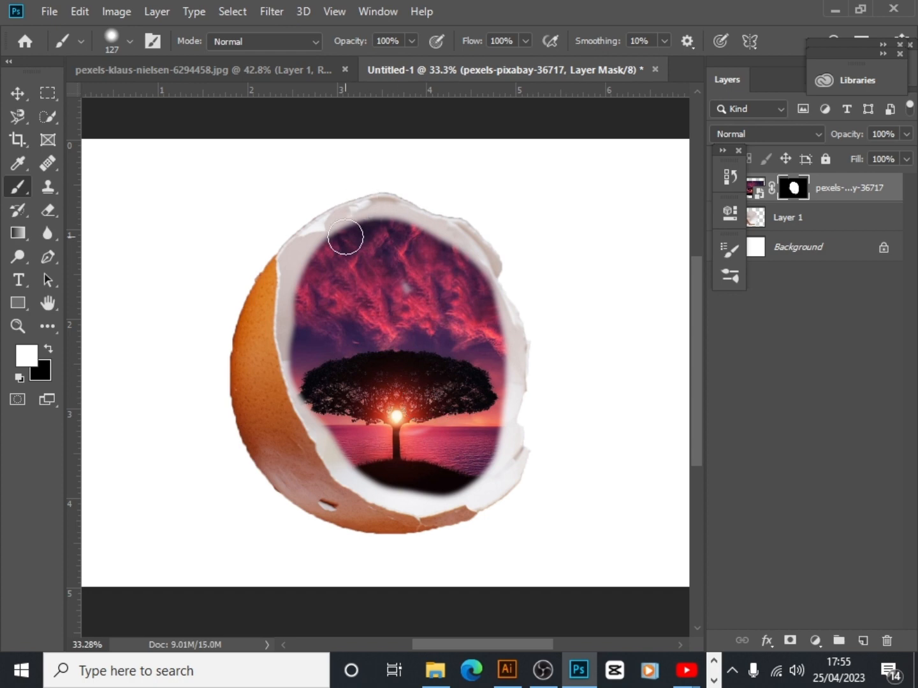
{"action": "mouse_move", "coordinate": [349, 226]}
{"action": "left_mouse_down"}
{"action": "mouse_move", "coordinate": [347, 267]}
{"action": "mouse_move", "coordinate": [361, 278]}
{"action": "mouse_move", "coordinate": [371, 213]}
{"action": "left_mouse_up"}
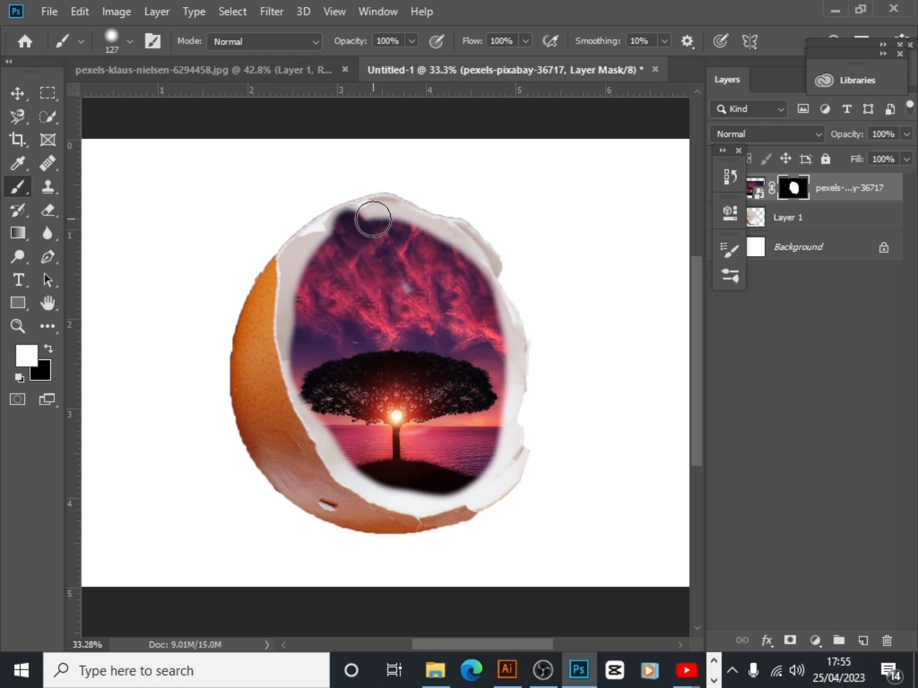
{"action": "mouse_move", "coordinate": [370, 271]}
{"action": "left_mouse_down"}
{"action": "mouse_move", "coordinate": [391, 221]}
{"action": "mouse_move", "coordinate": [386, 211]}
{"action": "mouse_move", "coordinate": [399, 246]}
{"action": "mouse_move", "coordinate": [402, 230]}
{"action": "mouse_move", "coordinate": [382, 288]}
{"action": "mouse_move", "coordinate": [414, 244]}
{"action": "mouse_move", "coordinate": [427, 238]}
{"action": "mouse_move", "coordinate": [457, 257]}
{"action": "mouse_move", "coordinate": [455, 240]}
{"action": "mouse_move", "coordinate": [434, 269]}
{"action": "mouse_move", "coordinate": [467, 258]}
{"action": "mouse_move", "coordinate": [437, 306]}
{"action": "left_mouse_up"}
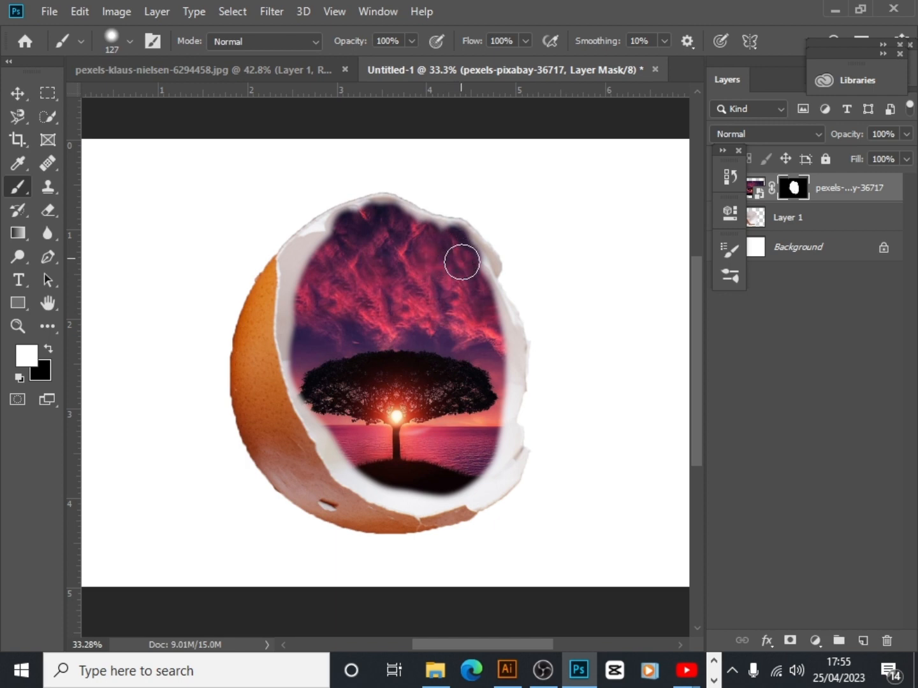
{"action": "mouse_move", "coordinate": [484, 329]}
{"action": "left_mouse_down"}
{"action": "mouse_move", "coordinate": [496, 394]}
{"action": "mouse_move", "coordinate": [483, 477]}
{"action": "mouse_move", "coordinate": [415, 485]}
{"action": "mouse_move", "coordinate": [373, 469]}
{"action": "mouse_move", "coordinate": [352, 451]}
{"action": "mouse_move", "coordinate": [323, 401]}
{"action": "mouse_move", "coordinate": [301, 322]}
{"action": "mouse_move", "coordinate": [309, 251]}
{"action": "mouse_move", "coordinate": [318, 238]}
{"action": "mouse_move", "coordinate": [348, 239]}
{"action": "left_mouse_up"}
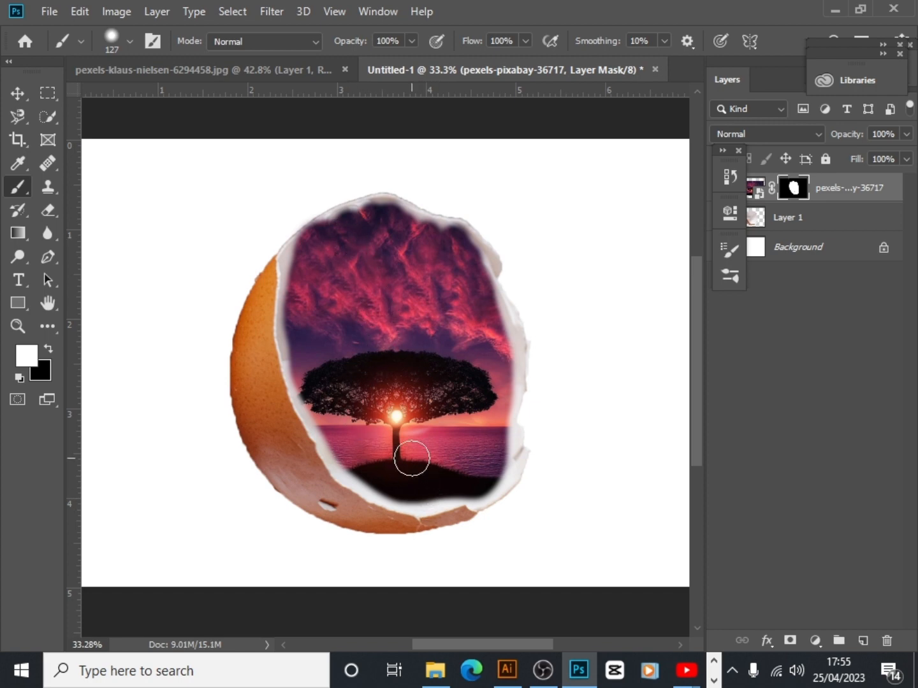
Extend the white mask painting along the eggshell's bottom, lower-right and left inner edges to reveal more of the scene
{"action": "scroll", "coordinate": [411, 458], "scroll_direction": "up", "scroll_amount": 2}
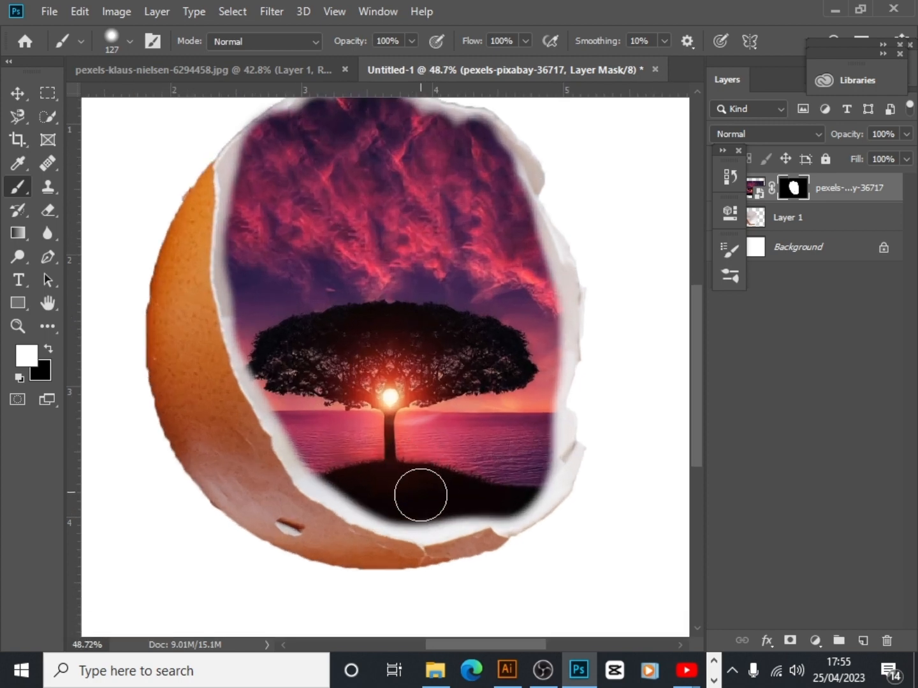
{"action": "left_click_drag", "start_coordinate": [420, 497], "coordinate": [425, 512]}
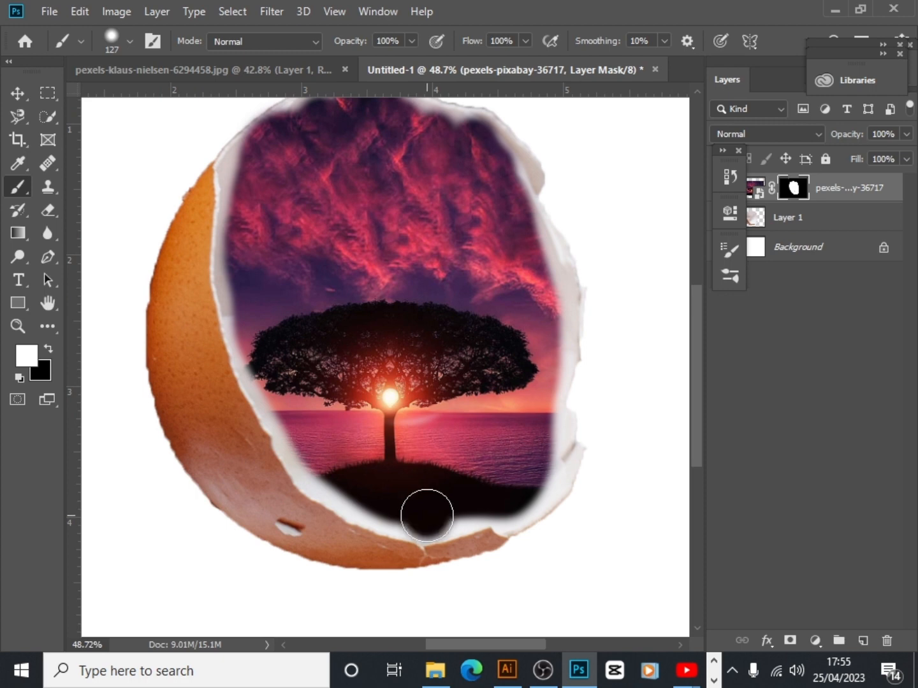
{"action": "left_click", "coordinate": [461, 510]}
{"action": "mouse_move", "coordinate": [536, 475]}
{"action": "left_mouse_down"}
{"action": "mouse_move", "coordinate": [485, 469]}
{"action": "mouse_move", "coordinate": [528, 444]}
{"action": "mouse_move", "coordinate": [512, 451]}
{"action": "mouse_move", "coordinate": [543, 453]}
{"action": "mouse_move", "coordinate": [516, 462]}
{"action": "mouse_move", "coordinate": [532, 430]}
{"action": "mouse_move", "coordinate": [546, 428]}
{"action": "mouse_move", "coordinate": [497, 436]}
{"action": "mouse_move", "coordinate": [548, 430]}
{"action": "mouse_move", "coordinate": [487, 445]}
{"action": "mouse_move", "coordinate": [553, 450]}
{"action": "mouse_move", "coordinate": [517, 465]}
{"action": "mouse_move", "coordinate": [536, 481]}
{"action": "mouse_move", "coordinate": [508, 484]}
{"action": "mouse_move", "coordinate": [516, 497]}
{"action": "mouse_move", "coordinate": [514, 466]}
{"action": "mouse_move", "coordinate": [509, 508]}
{"action": "mouse_move", "coordinate": [521, 482]}
{"action": "left_mouse_up"}
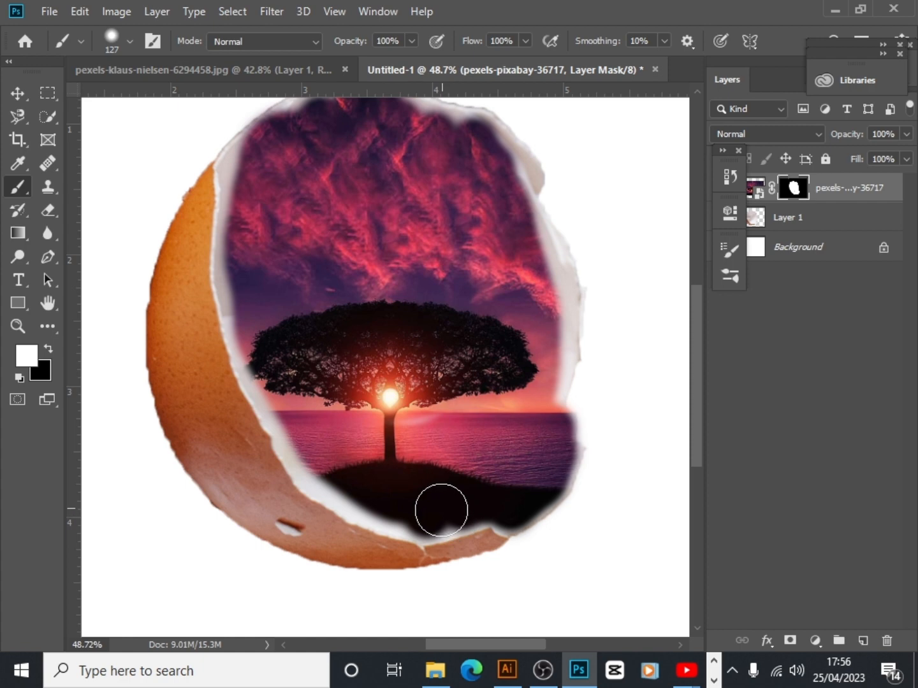
{"action": "left_click_drag", "start_coordinate": [440, 513], "coordinate": [440, 485]}
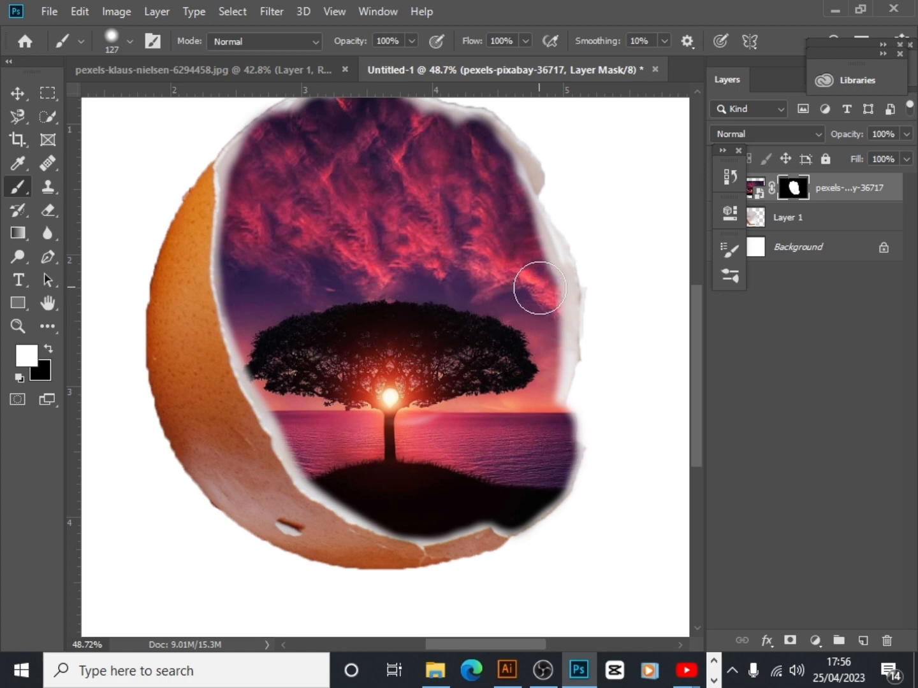
Extend the white mask painting along the eggshell's right and upper-right inner edges to reveal more of the sunset scene
{"action": "left_click_drag", "start_coordinate": [540, 288], "coordinate": [536, 381]}
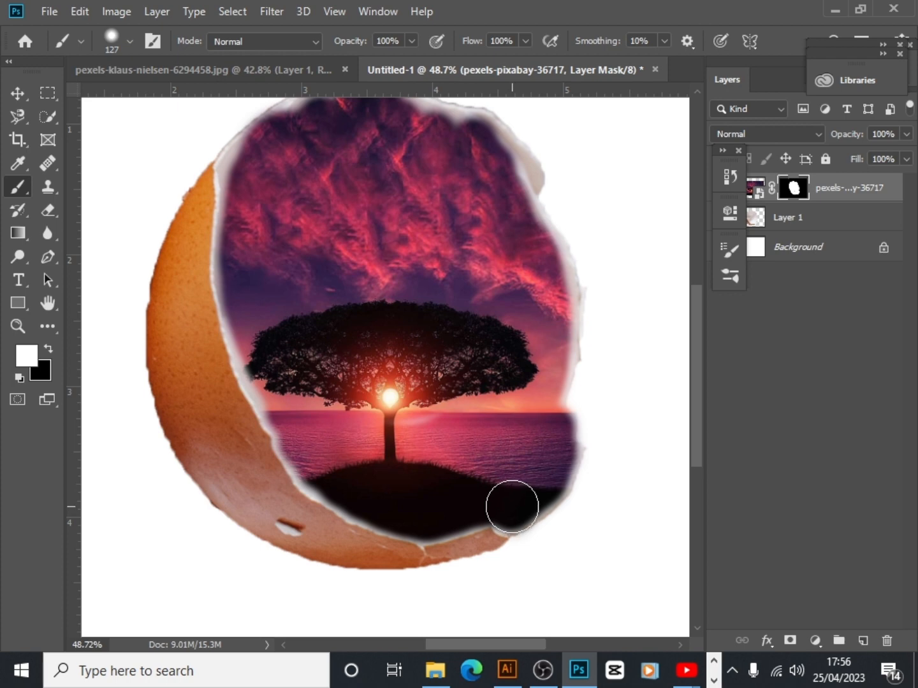
{"action": "mouse_move", "coordinate": [512, 507]}
{"action": "left_mouse_down"}
{"action": "mouse_move", "coordinate": [519, 450]}
{"action": "mouse_move", "coordinate": [530, 488]}
{"action": "mouse_move", "coordinate": [512, 444]}
{"action": "mouse_move", "coordinate": [571, 478]}
{"action": "mouse_move", "coordinate": [537, 419]}
{"action": "mouse_move", "coordinate": [546, 364]}
{"action": "mouse_move", "coordinate": [532, 364]}
{"action": "mouse_move", "coordinate": [536, 335]}
{"action": "mouse_move", "coordinate": [479, 293]}
{"action": "mouse_move", "coordinate": [555, 284]}
{"action": "mouse_move", "coordinate": [487, 312]}
{"action": "mouse_move", "coordinate": [523, 255]}
{"action": "mouse_move", "coordinate": [540, 261]}
{"action": "mouse_move", "coordinate": [506, 286]}
{"action": "mouse_move", "coordinate": [525, 238]}
{"action": "mouse_move", "coordinate": [485, 258]}
{"action": "mouse_move", "coordinate": [515, 219]}
{"action": "mouse_move", "coordinate": [451, 264]}
{"action": "mouse_move", "coordinate": [506, 186]}
{"action": "mouse_move", "coordinate": [478, 221]}
{"action": "mouse_move", "coordinate": [499, 145]}
{"action": "mouse_move", "coordinate": [499, 159]}
{"action": "mouse_move", "coordinate": [479, 178]}
{"action": "mouse_move", "coordinate": [484, 147]}
{"action": "mouse_move", "coordinate": [465, 203]}
{"action": "mouse_move", "coordinate": [517, 192]}
{"action": "mouse_move", "coordinate": [514, 175]}
{"action": "mouse_move", "coordinate": [462, 206]}
{"action": "mouse_move", "coordinate": [496, 193]}
{"action": "mouse_move", "coordinate": [513, 210]}
{"action": "mouse_move", "coordinate": [468, 156]}
{"action": "mouse_move", "coordinate": [465, 134]}
{"action": "mouse_move", "coordinate": [460, 223]}
{"action": "left_mouse_up"}
{"action": "scroll", "coordinate": [456, 227], "scroll_direction": "up", "scroll_amount": 3}
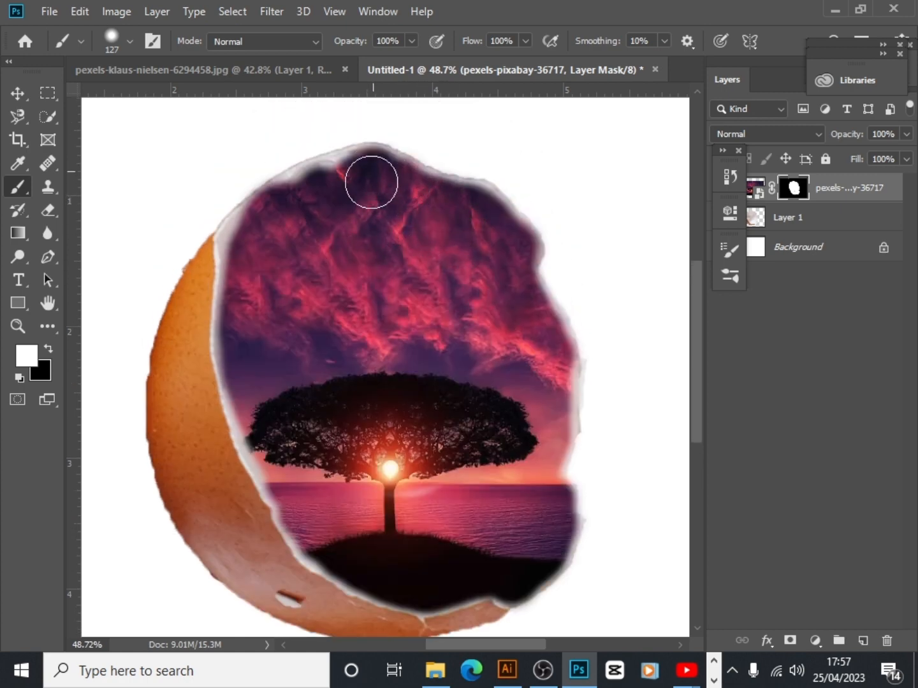
Paint white on the layer mask along the eggshell's upper-left rim to fill it with the red sky
{"action": "left_click", "coordinate": [344, 177]}
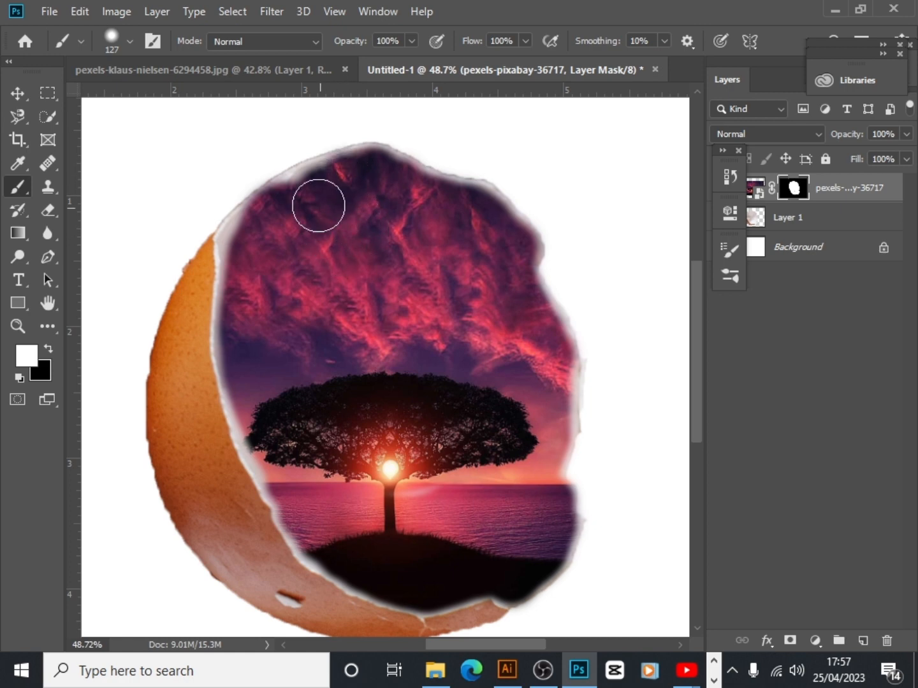
{"action": "left_click", "coordinate": [316, 186]}
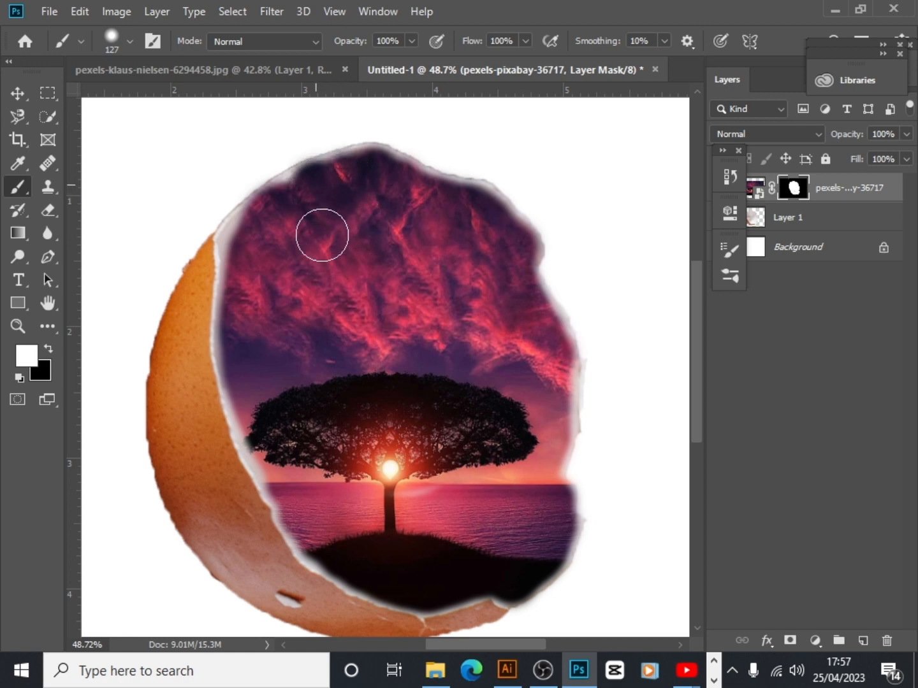
{"action": "left_click", "coordinate": [297, 199]}
{"action": "left_click", "coordinate": [272, 203]}
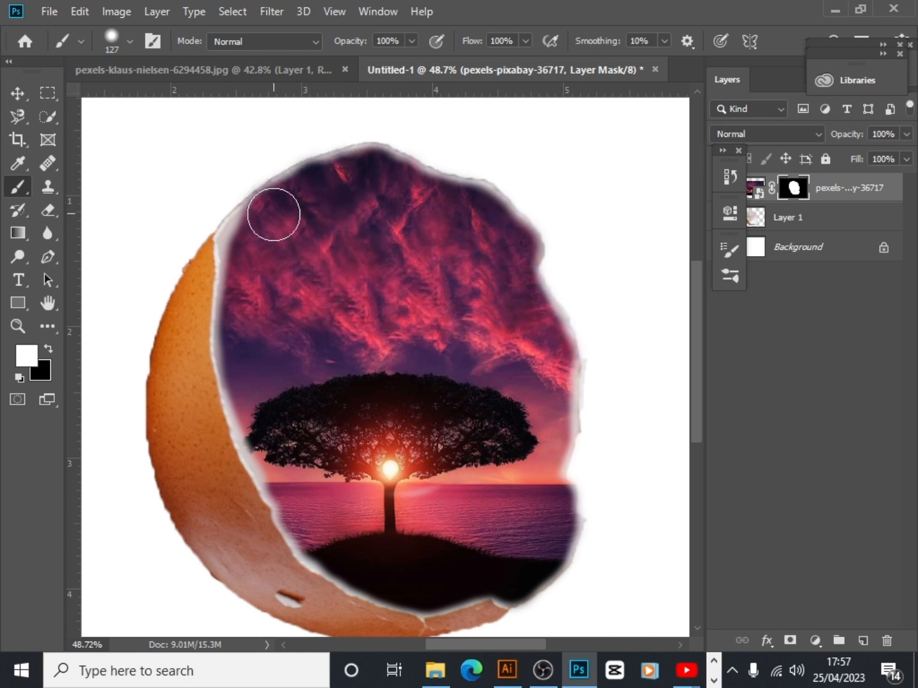
{"action": "left_click", "coordinate": [247, 236]}
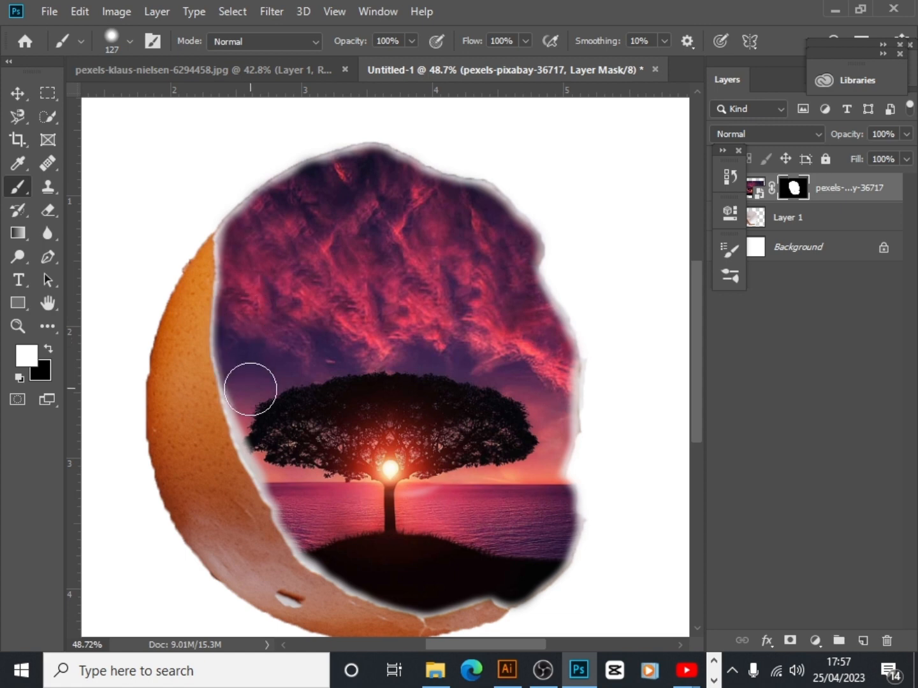
Paint white on the mask down the eggshell's left inner edge, beside the tree and the sea
{"action": "mouse_move", "coordinate": [251, 389]}
{"action": "left_mouse_down"}
{"action": "mouse_move", "coordinate": [280, 482]}
{"action": "mouse_move", "coordinate": [315, 502]}
{"action": "left_mouse_up"}
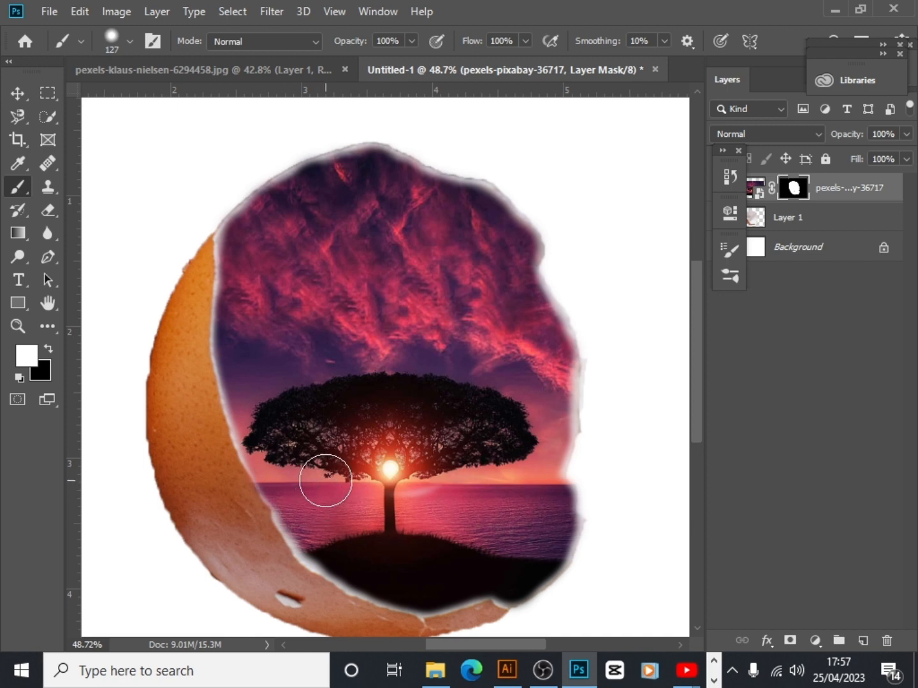
{"action": "scroll", "coordinate": [324, 484], "scroll_direction": "down", "scroll_amount": 3}
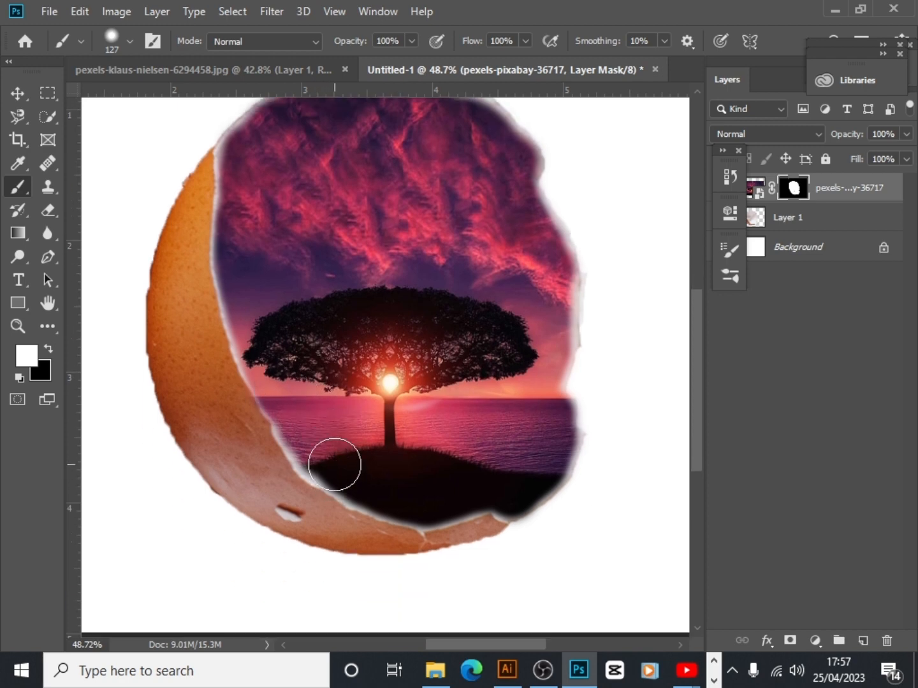
{"action": "scroll", "coordinate": [342, 458], "scroll_direction": "up", "scroll_amount": 4}
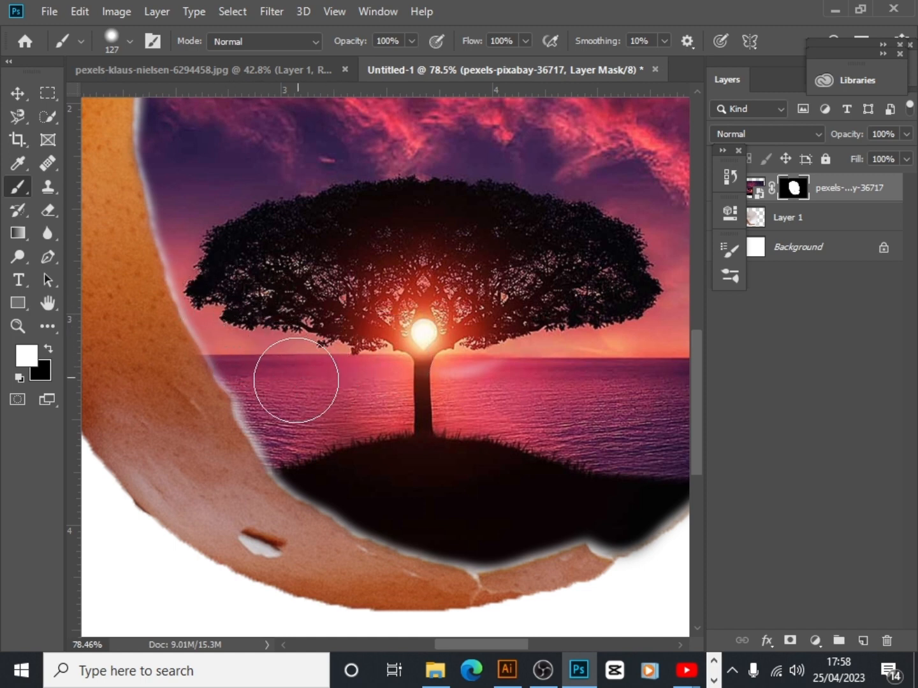
{"action": "mouse_move", "coordinate": [272, 397]}
{"action": "left_mouse_down"}
{"action": "mouse_move", "coordinate": [355, 390]}
{"action": "mouse_move", "coordinate": [295, 433]}
{"action": "left_mouse_up"}
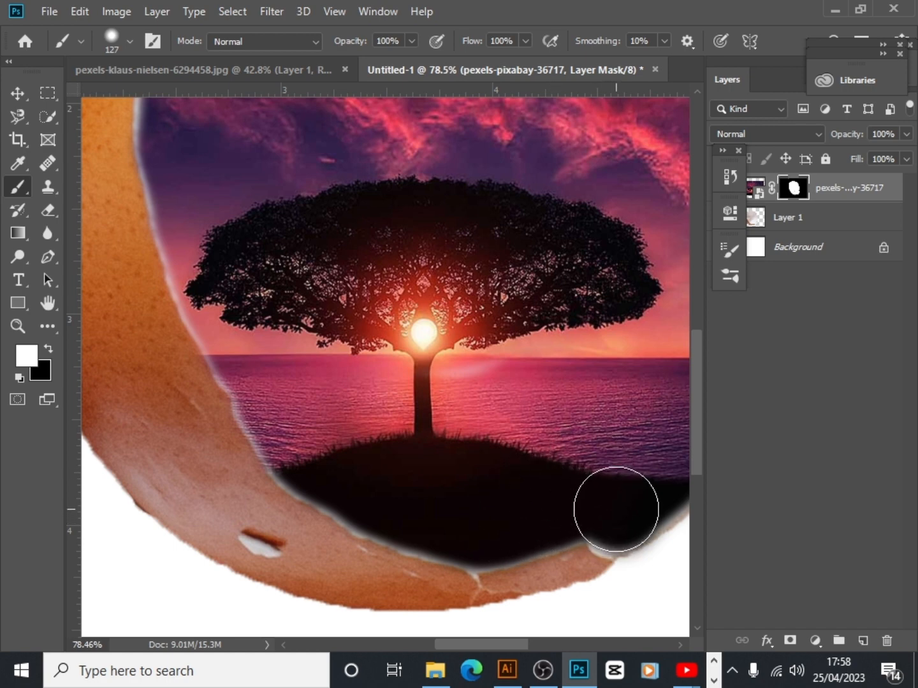
Set the brush size to 29 px and refine the mask in white along the eggshell's bottom and left inner edges
{"action": "left_click", "coordinate": [128, 41]}
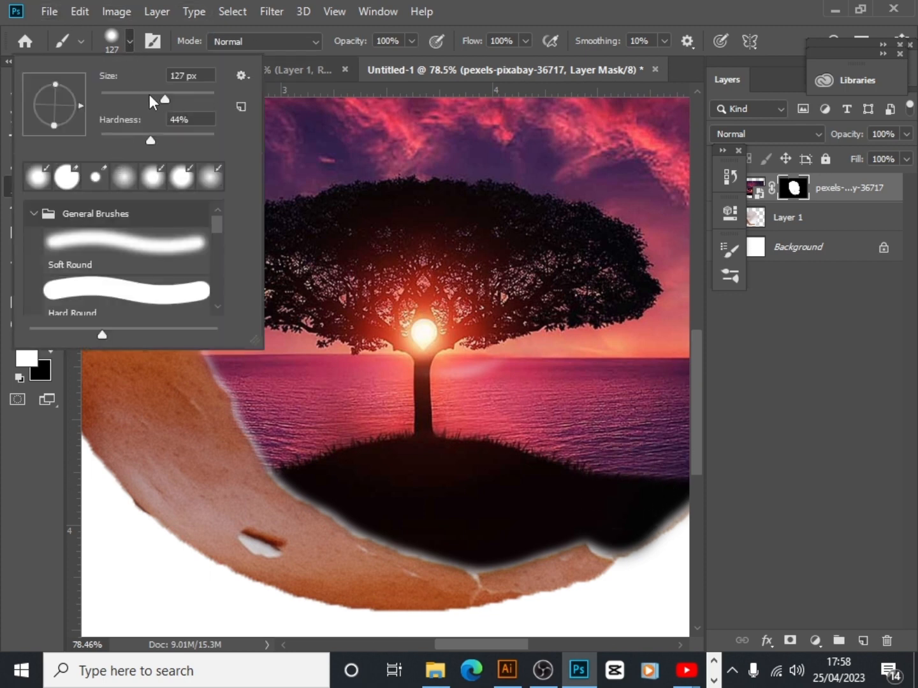
{"action": "left_click_drag", "start_coordinate": [165, 100], "coordinate": [117, 100]}
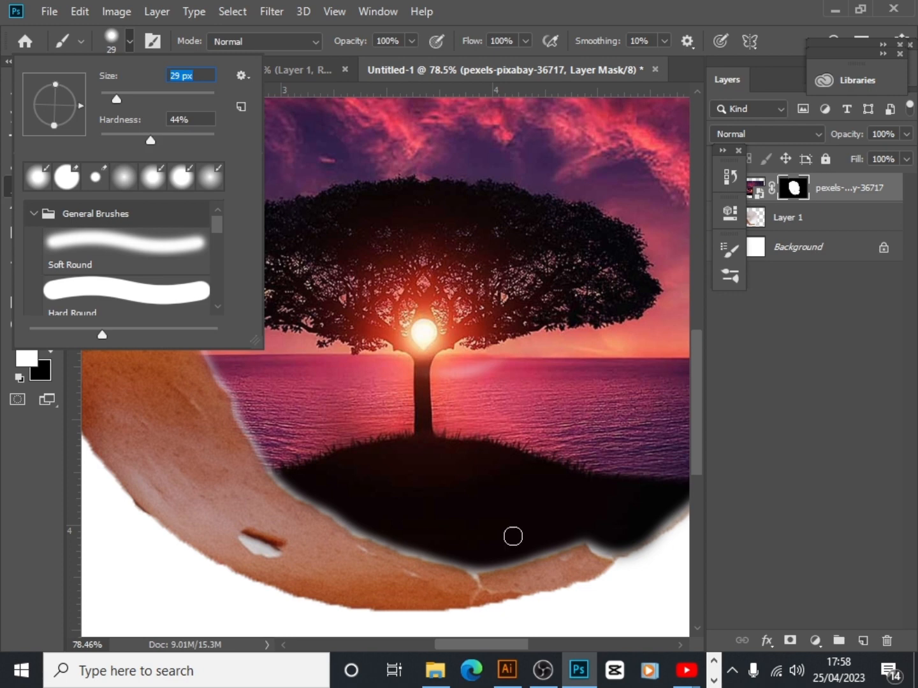
{"action": "left_click", "coordinate": [599, 544]}
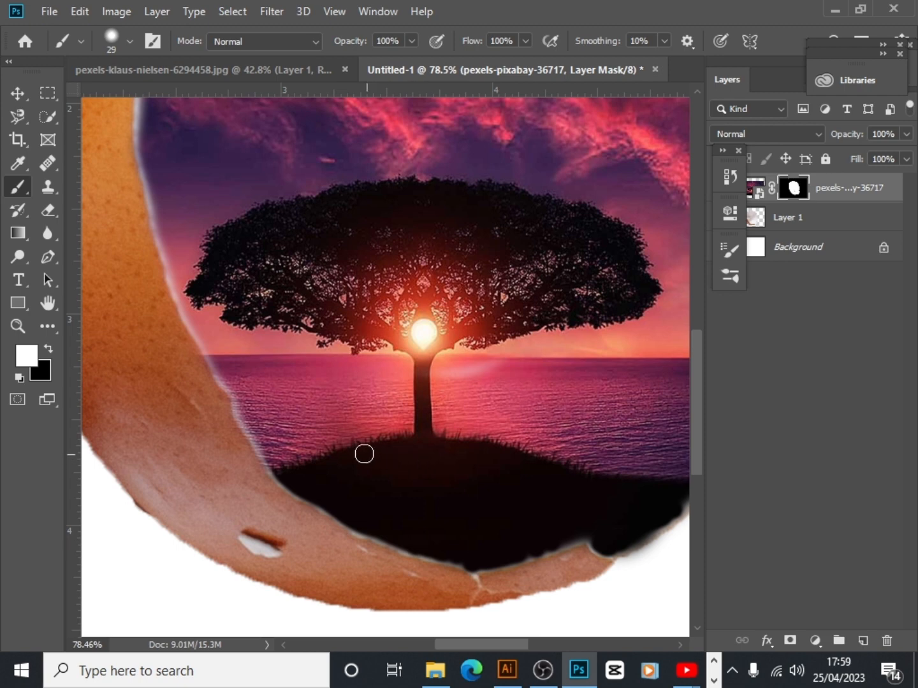
{"action": "scroll", "coordinate": [360, 451], "scroll_direction": "up", "scroll_amount": 5}
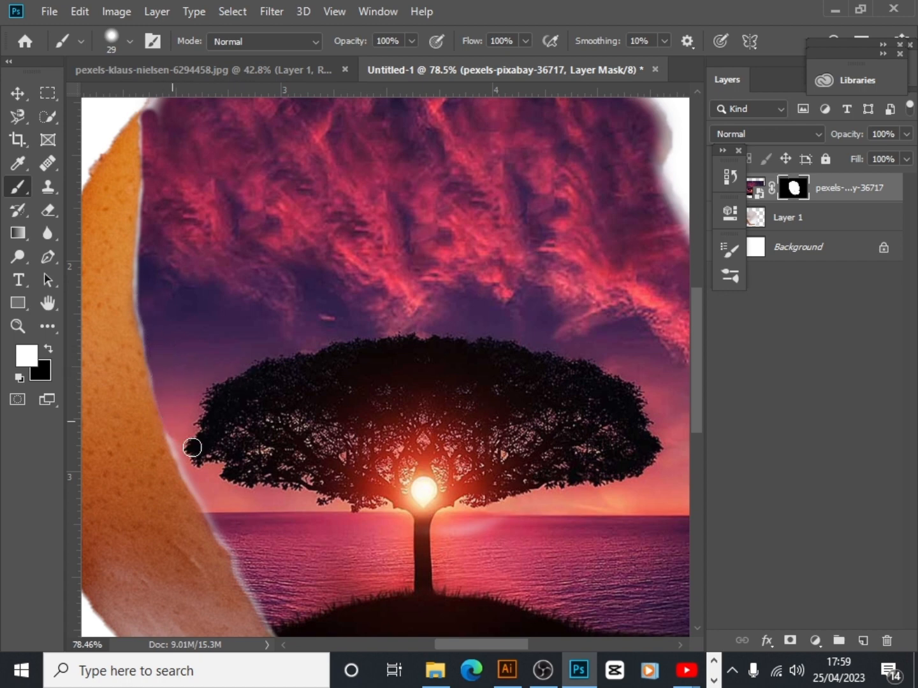
{"action": "scroll", "coordinate": [227, 376], "scroll_direction": "up", "scroll_amount": 5}
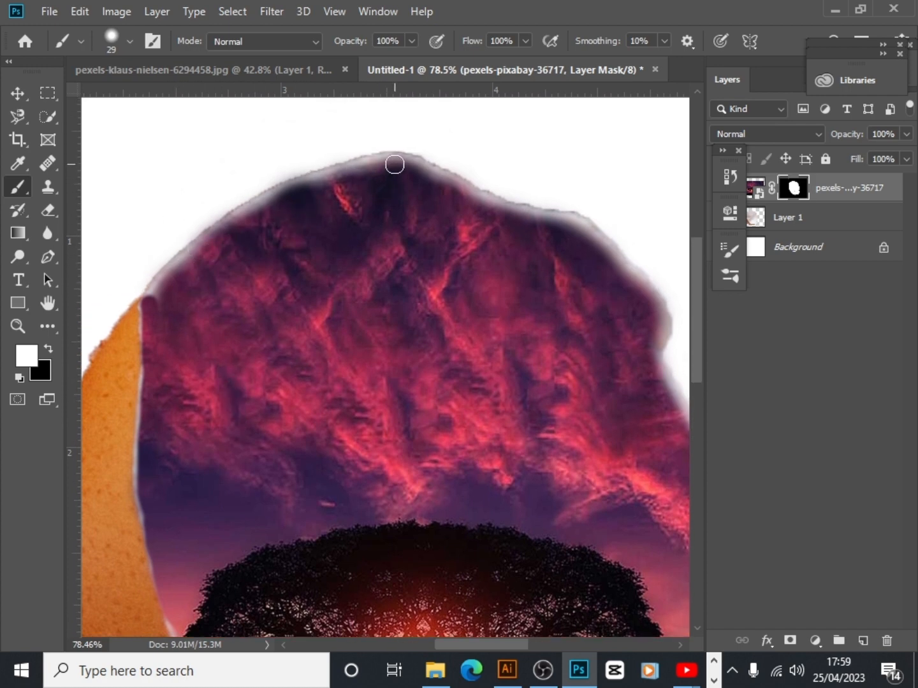
{"action": "left_click_drag", "start_coordinate": [326, 178], "coordinate": [290, 191]}
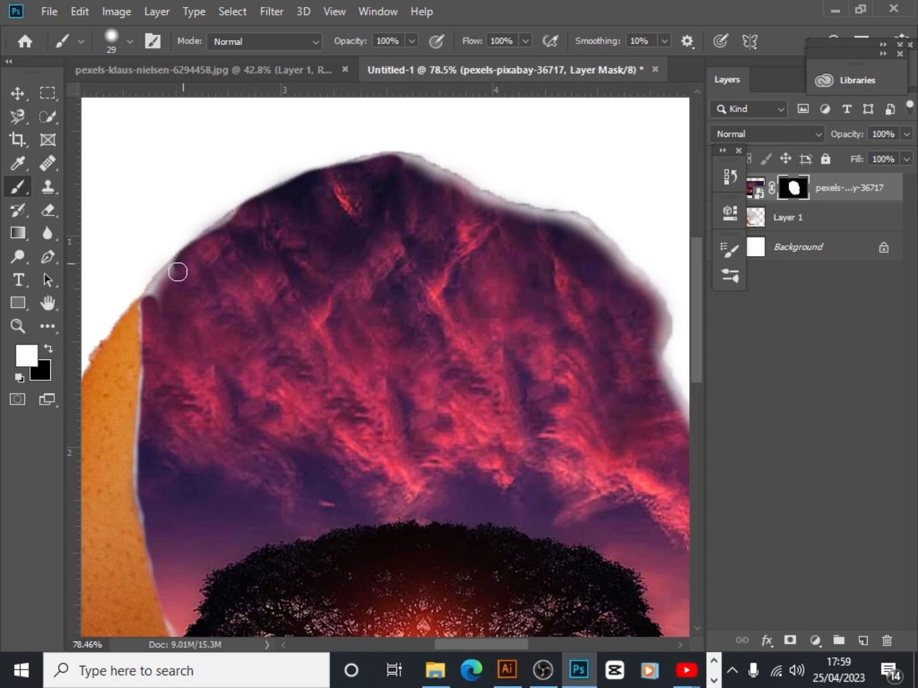
{"action": "mouse_move", "coordinate": [149, 307]}
{"action": "left_mouse_down"}
{"action": "mouse_move", "coordinate": [164, 282]}
{"action": "mouse_move", "coordinate": [233, 221]}
{"action": "mouse_move", "coordinate": [358, 191]}
{"action": "mouse_move", "coordinate": [373, 164]}
{"action": "mouse_move", "coordinate": [411, 163]}
{"action": "mouse_move", "coordinate": [481, 207]}
{"action": "mouse_move", "coordinate": [576, 229]}
{"action": "mouse_move", "coordinate": [655, 316]}
{"action": "mouse_move", "coordinate": [658, 350]}
{"action": "mouse_move", "coordinate": [643, 381]}
{"action": "mouse_move", "coordinate": [648, 312]}
{"action": "left_mouse_up"}
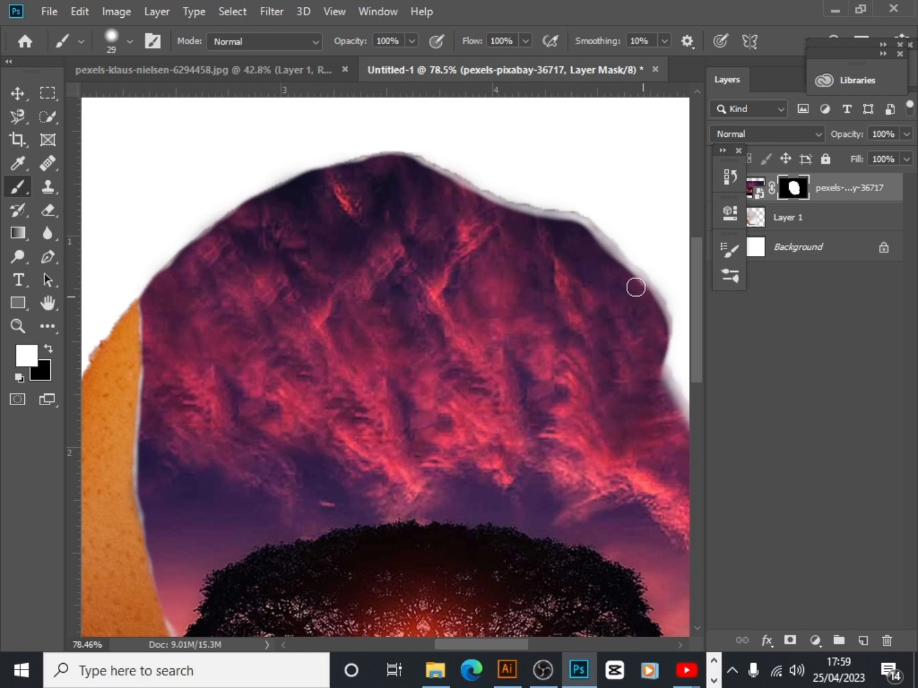
{"action": "mouse_move", "coordinate": [589, 238]}
{"action": "left_mouse_down"}
{"action": "mouse_move", "coordinate": [570, 221]}
{"action": "mouse_move", "coordinate": [483, 197]}
{"action": "mouse_move", "coordinate": [427, 169]}
{"action": "left_mouse_up"}
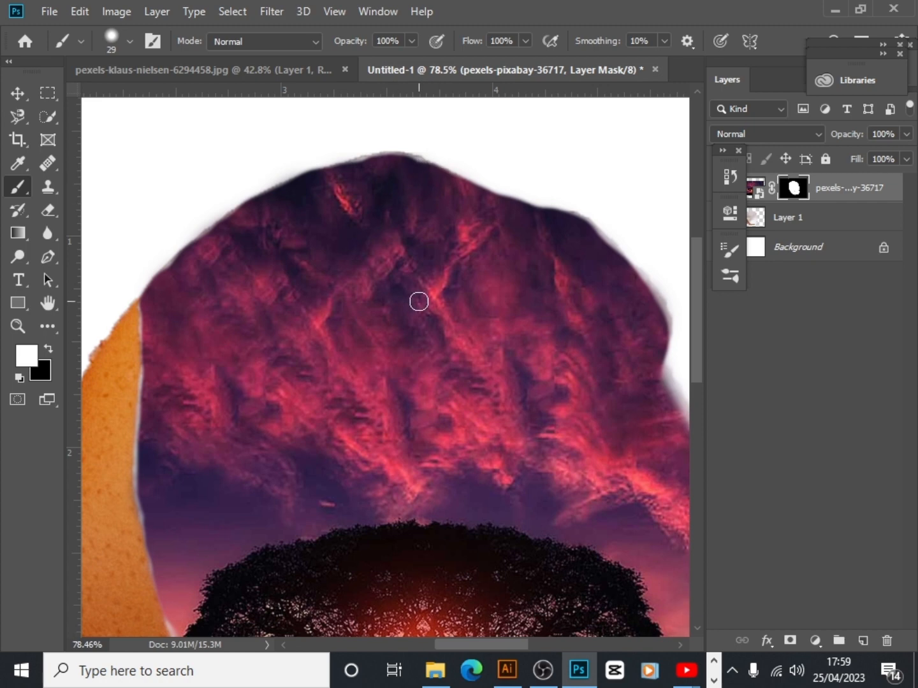
{"action": "key", "text": "ctrl+z"}
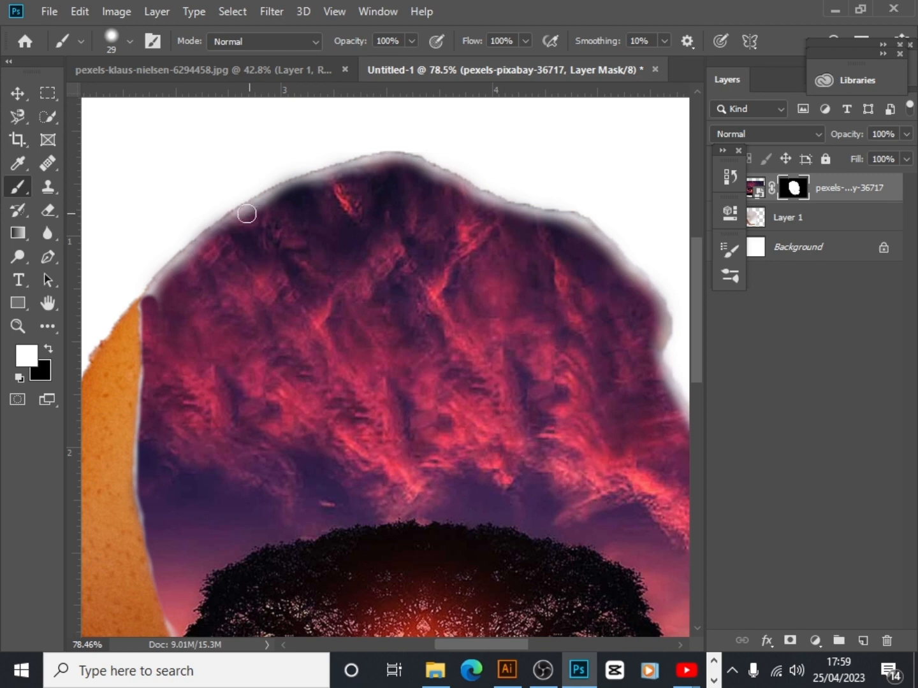
Paint white on the mask with short strokes along the eggshell's top rim, covering its upper-left and upper-right edges
{"action": "left_click_drag", "start_coordinate": [243, 217], "coordinate": [255, 272]}
{"action": "left_click_drag", "start_coordinate": [254, 207], "coordinate": [264, 262]}
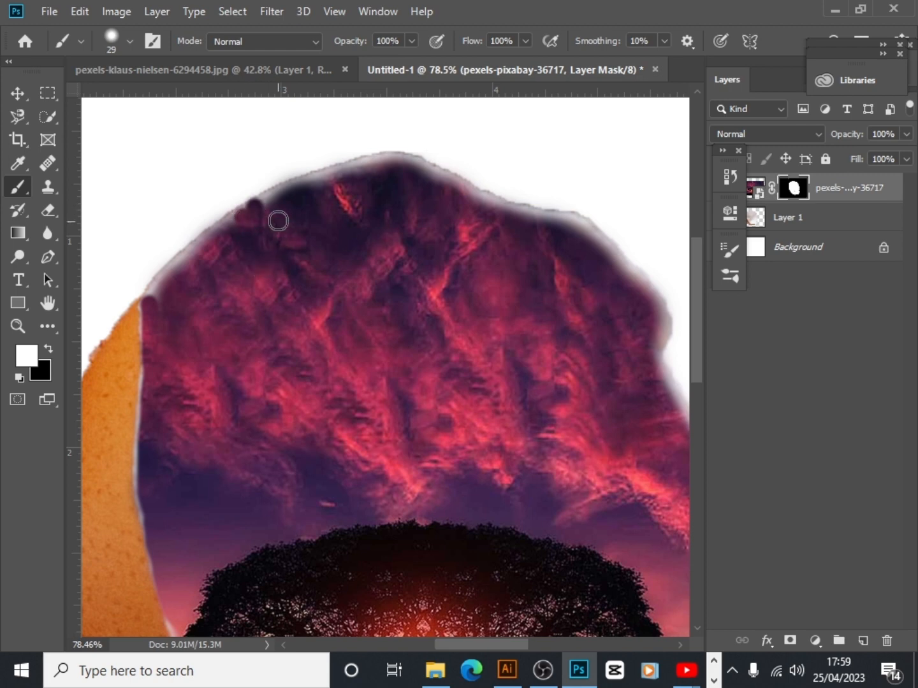
{"action": "left_click", "coordinate": [266, 200]}
{"action": "left_click", "coordinate": [290, 190]}
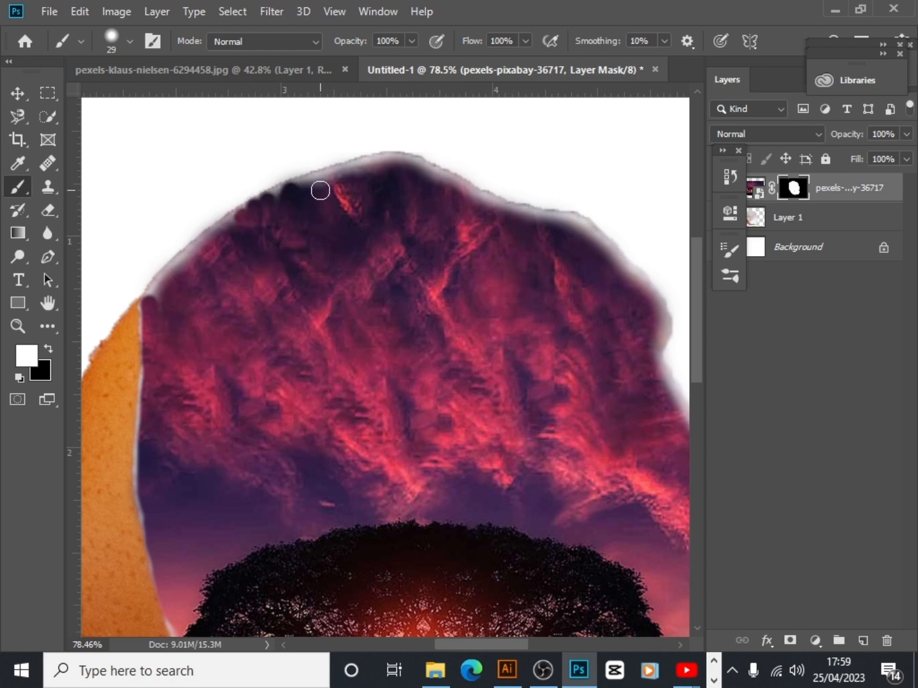
{"action": "left_click", "coordinate": [320, 188]}
{"action": "left_click_drag", "start_coordinate": [332, 181], "coordinate": [273, 203]}
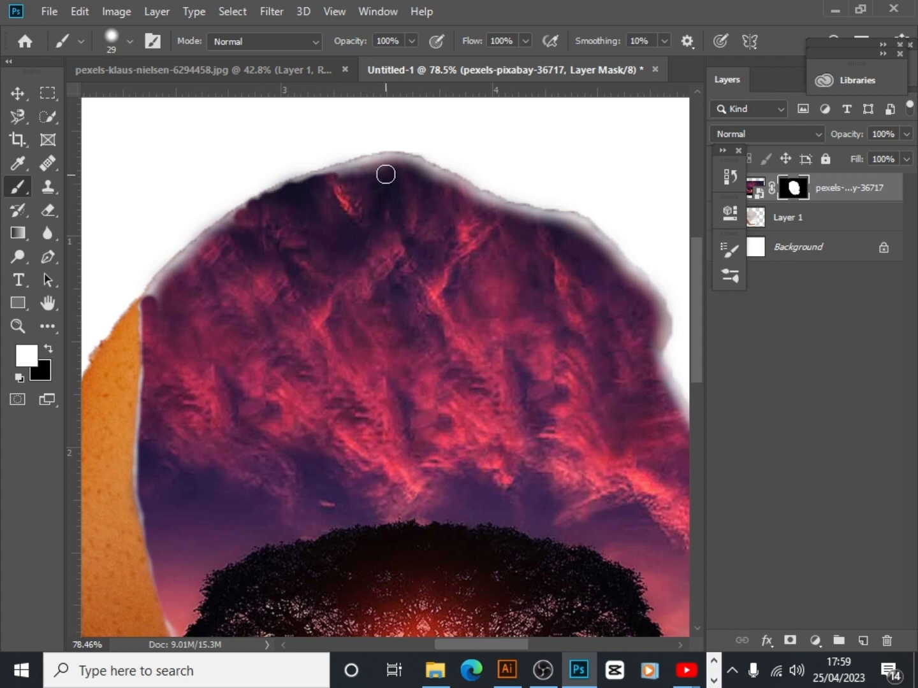
{"action": "left_click_drag", "start_coordinate": [387, 171], "coordinate": [347, 178]}
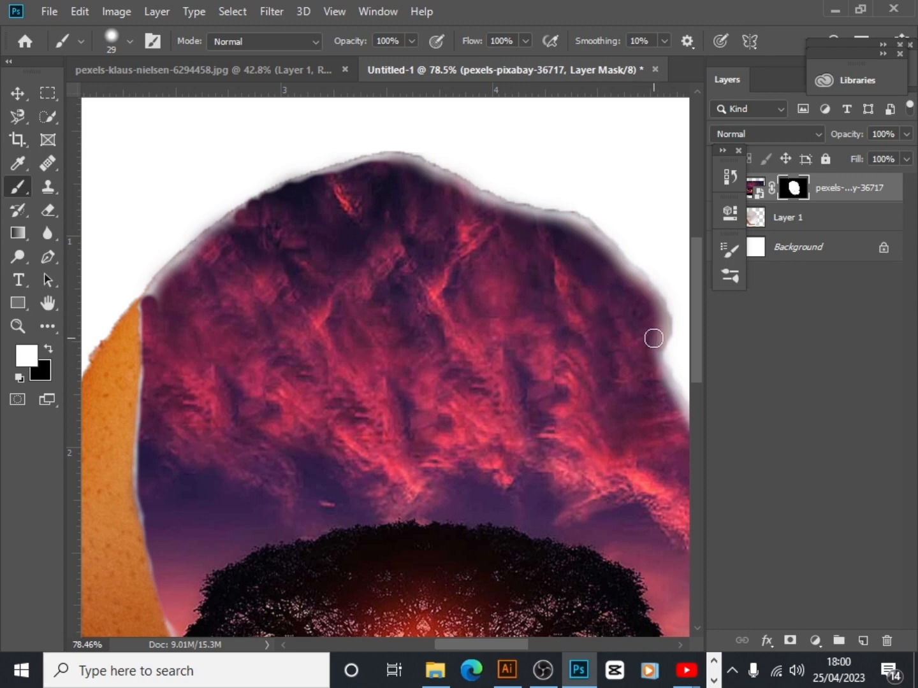
{"action": "mouse_move", "coordinate": [653, 338]}
{"action": "left_mouse_down"}
{"action": "mouse_move", "coordinate": [635, 286]}
{"action": "mouse_move", "coordinate": [575, 234]}
{"action": "mouse_move", "coordinate": [383, 165]}
{"action": "mouse_move", "coordinate": [211, 250]}
{"action": "mouse_move", "coordinate": [230, 224]}
{"action": "mouse_move", "coordinate": [178, 270]}
{"action": "mouse_move", "coordinate": [158, 318]}
{"action": "left_mouse_up"}
Paint white on the mask along the eggshell's right edge beside the tree, and check the whole composition
{"action": "scroll", "coordinate": [442, 392], "scroll_direction": "down", "scroll_amount": 3}
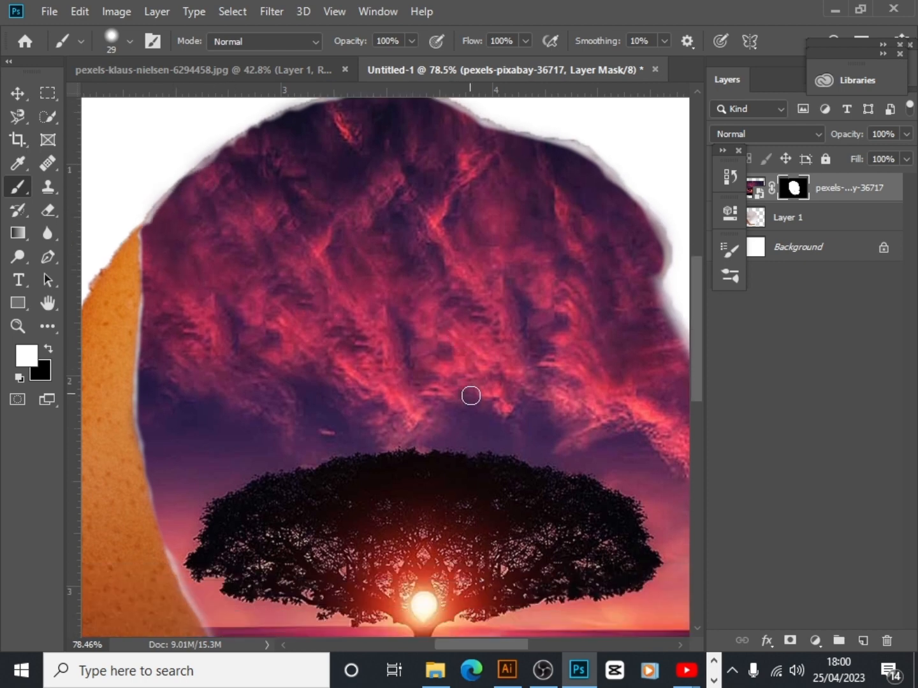
{"action": "left_click_drag", "start_coordinate": [476, 394], "coordinate": [287, 400]}
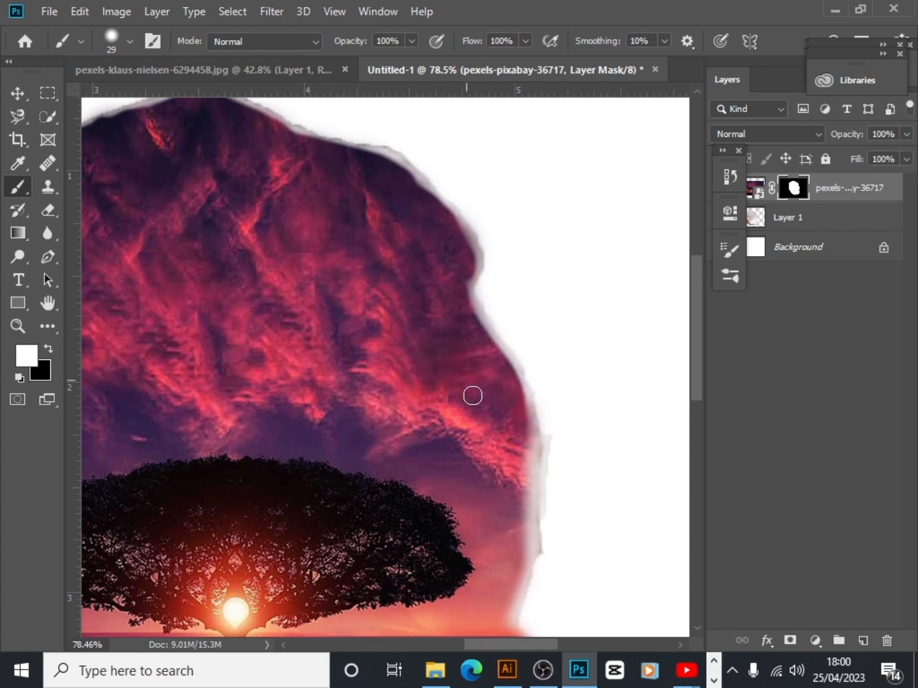
{"action": "mouse_move", "coordinate": [511, 473]}
{"action": "left_mouse_down"}
{"action": "mouse_move", "coordinate": [525, 445]}
{"action": "mouse_move", "coordinate": [522, 541]}
{"action": "mouse_move", "coordinate": [497, 615]}
{"action": "mouse_move", "coordinate": [501, 606]}
{"action": "left_mouse_up"}
{"action": "scroll", "coordinate": [501, 510], "scroll_direction": "down", "scroll_amount": 3}
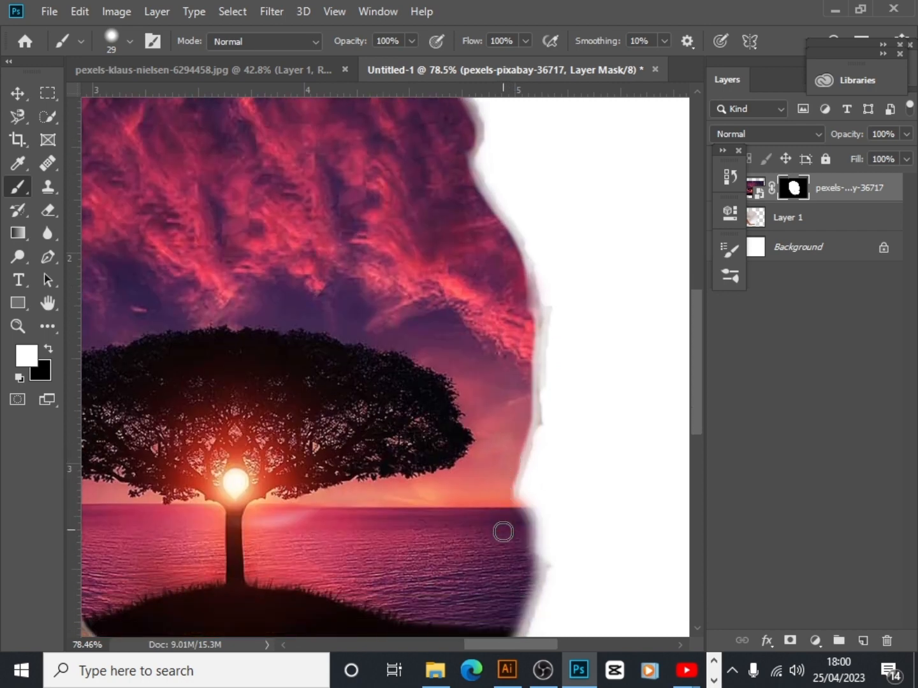
{"action": "scroll", "coordinate": [503, 531], "scroll_direction": "down", "scroll_amount": 2}
{"action": "scroll", "coordinate": [503, 530], "scroll_direction": "down", "scroll_amount": 1}
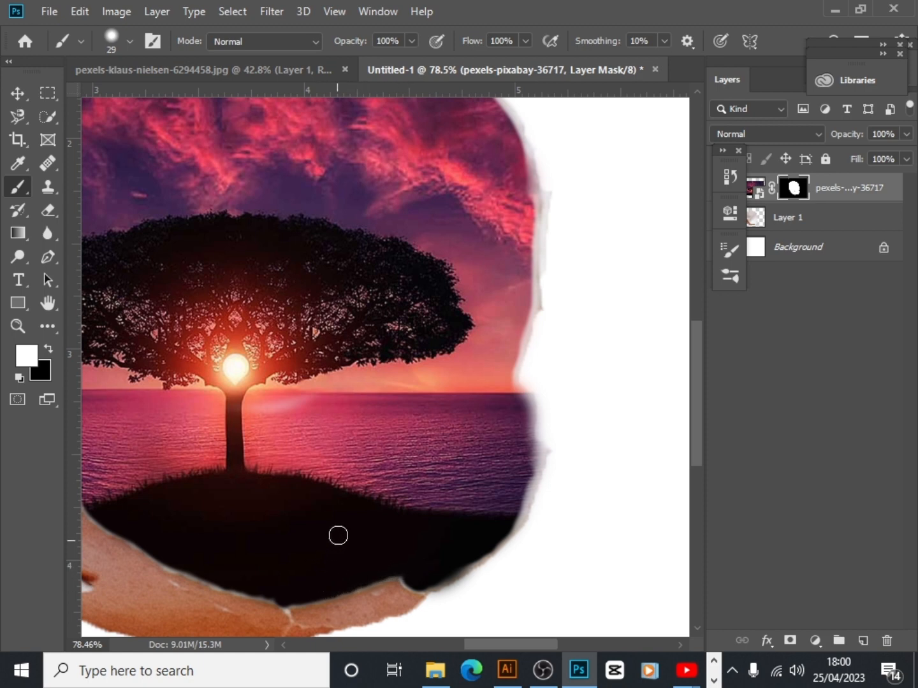
{"action": "scroll", "coordinate": [271, 471], "scroll_direction": "down", "scroll_amount": 2}
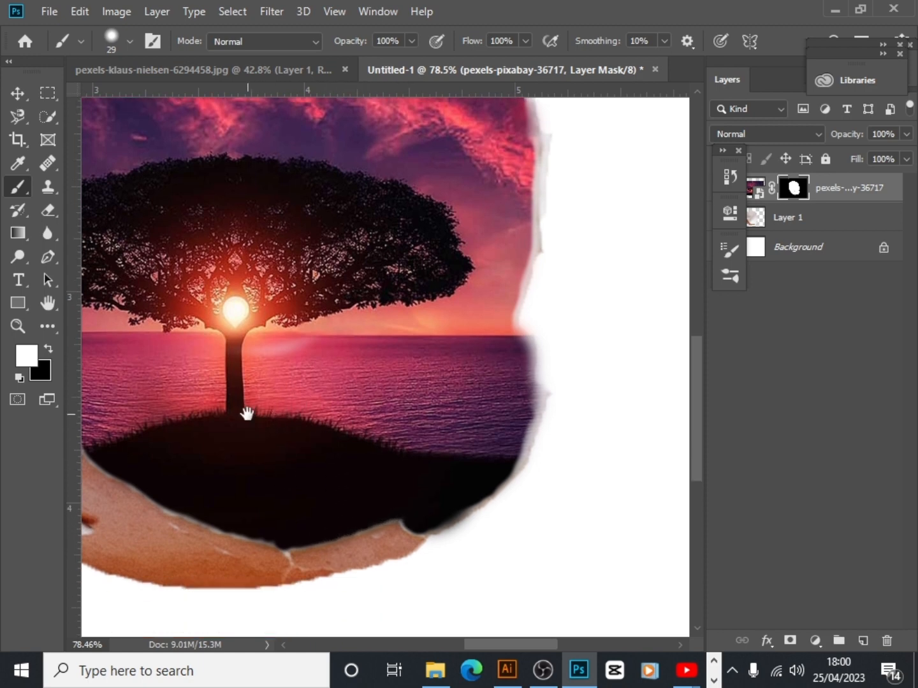
{"action": "mouse_move", "coordinate": [244, 413]}
{"action": "left_mouse_down"}
{"action": "mouse_move", "coordinate": [486, 421]}
{"action": "mouse_move", "coordinate": [426, 445]}
{"action": "left_mouse_up"}
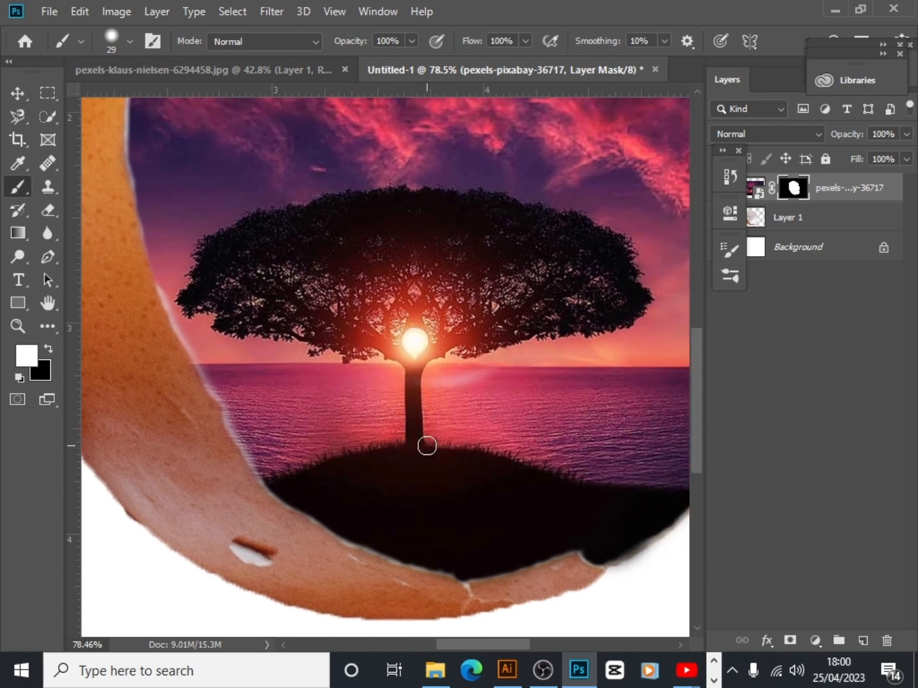
{"action": "scroll", "coordinate": [428, 443], "scroll_direction": "down", "scroll_amount": 4}
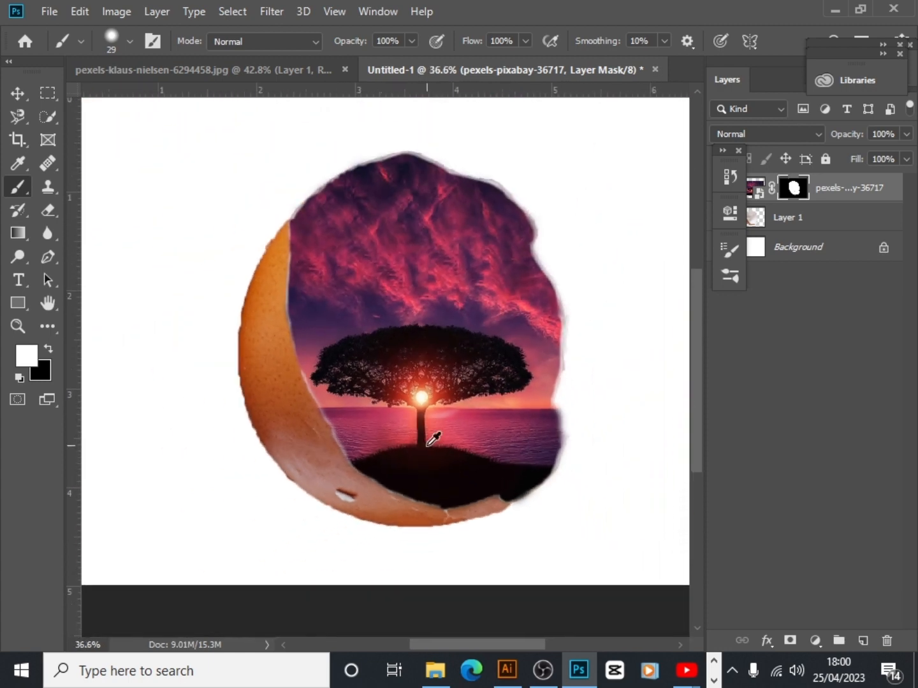
{"action": "scroll", "coordinate": [434, 439], "scroll_direction": "down", "scroll_amount": 2}
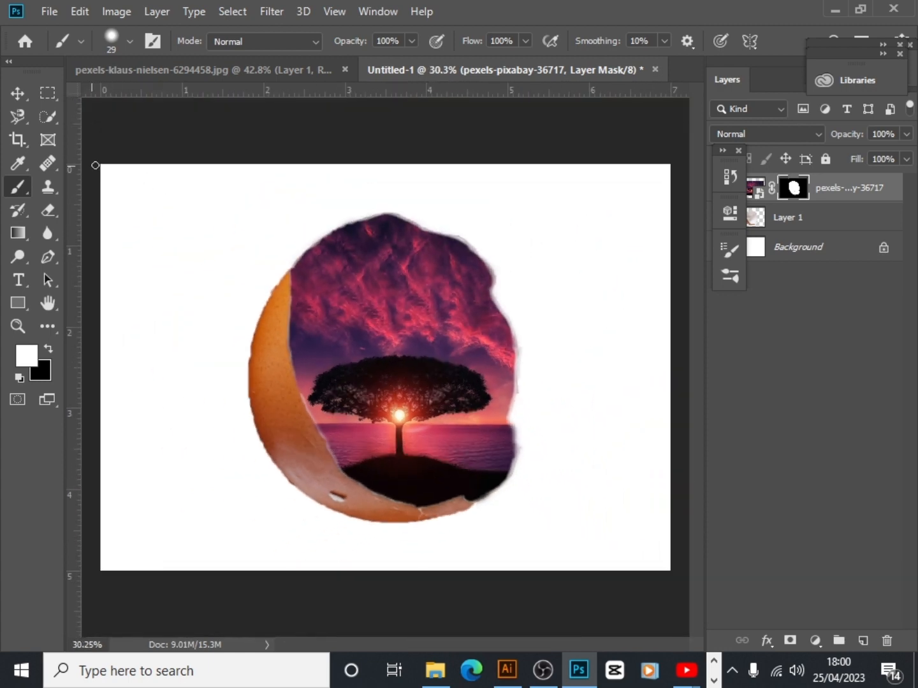
Draw a white rectangle shape without a stroke over the whole canvas, about 2108 × 1497 px
{"action": "left_click", "coordinate": [17, 93]}
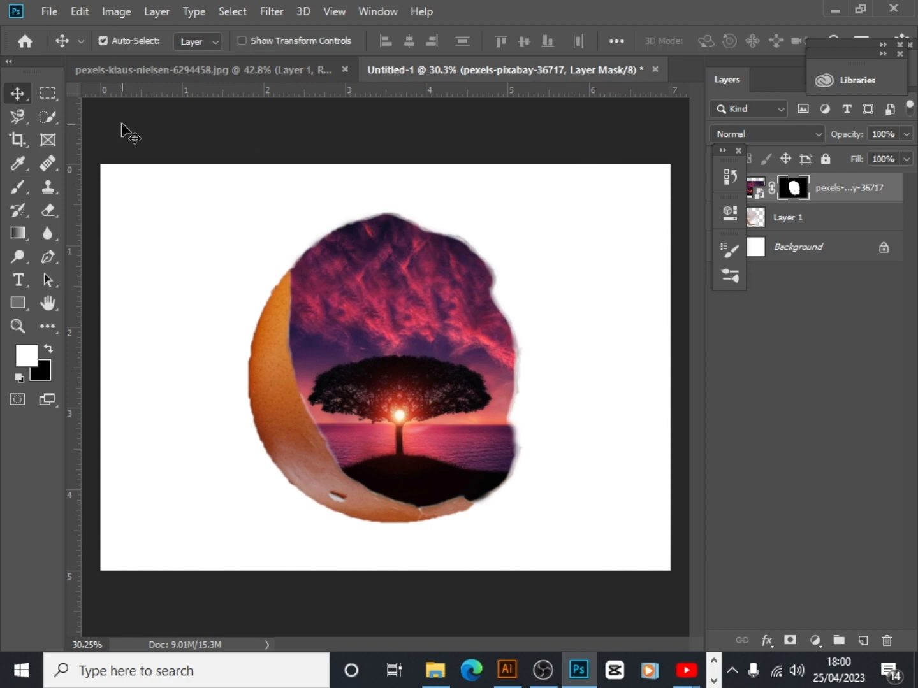
{"action": "left_click", "coordinate": [18, 303]}
{"action": "left_click_drag", "start_coordinate": [101, 163], "coordinate": [670, 571]}
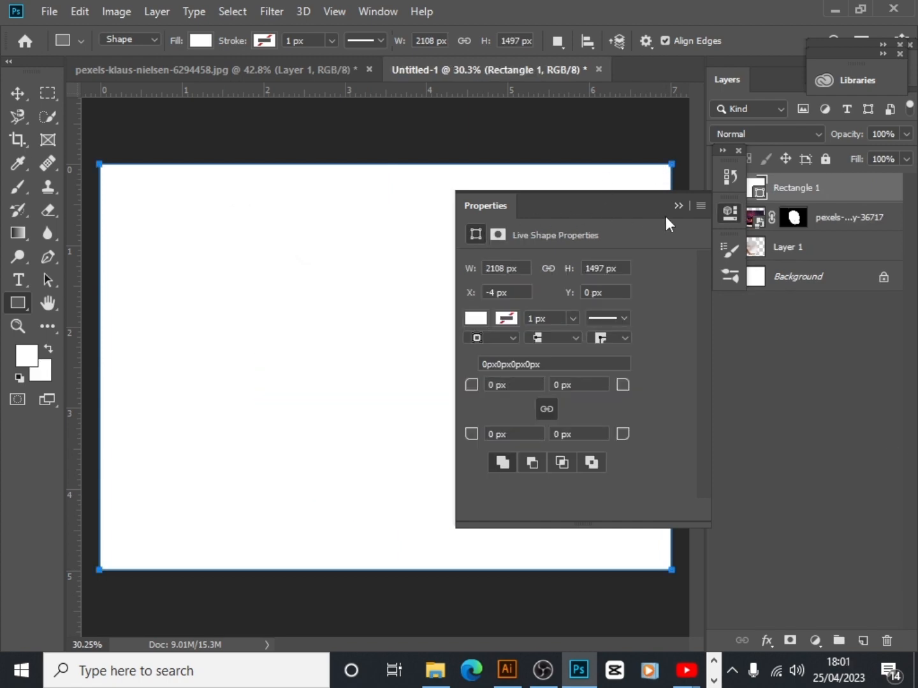
{"action": "left_click", "coordinate": [679, 206]}
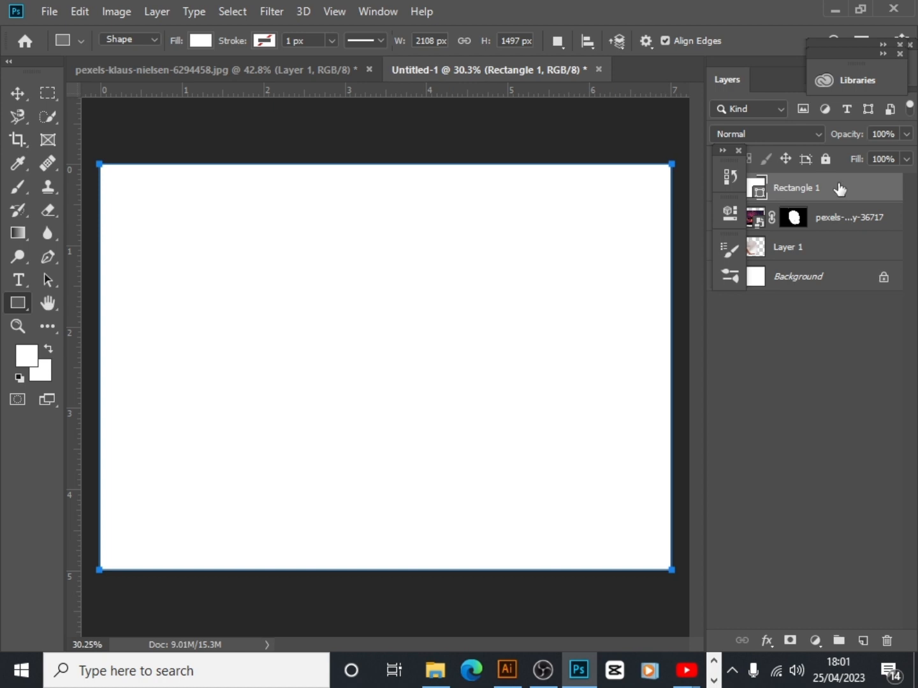
{"action": "key", "text": "h"}
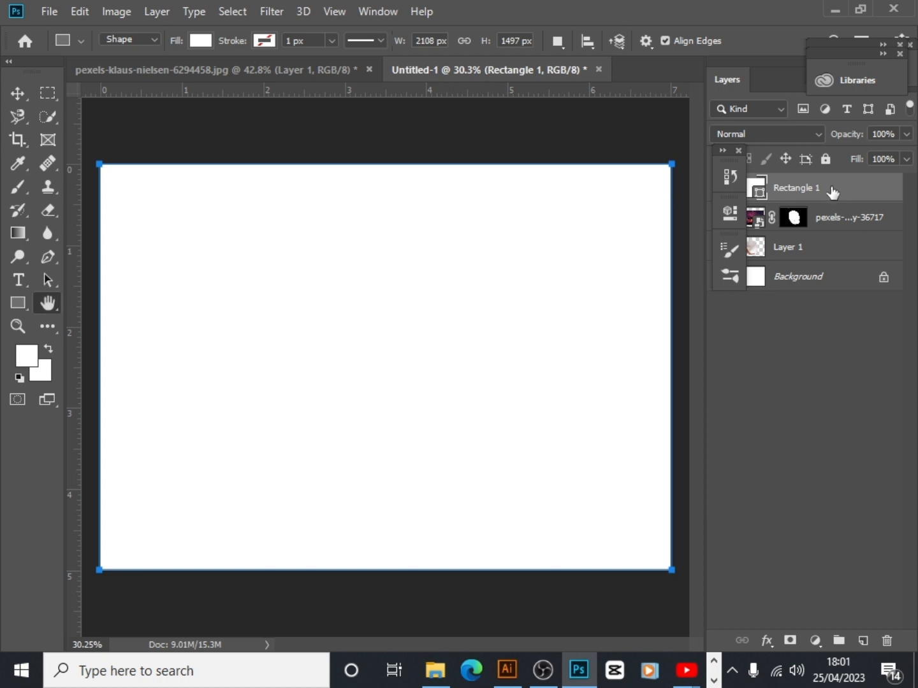
Add a Gradient Overlay to the rectangle layer, changing the gradient's blue stop at location 0% to a bright magenta with a hue of about 292°
{"action": "double_click", "coordinate": [832, 190]}
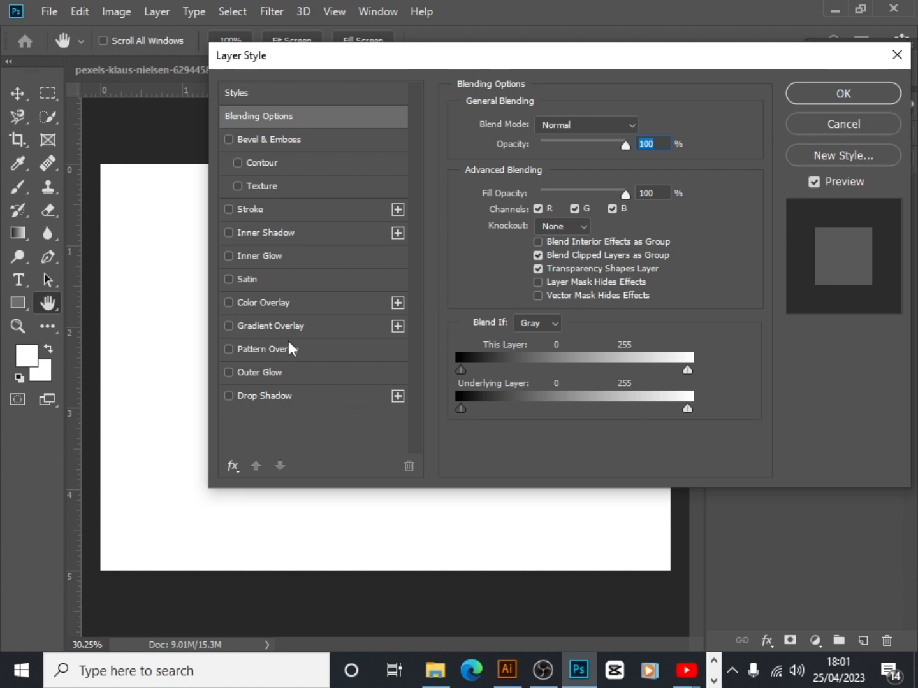
{"action": "left_click", "coordinate": [290, 328]}
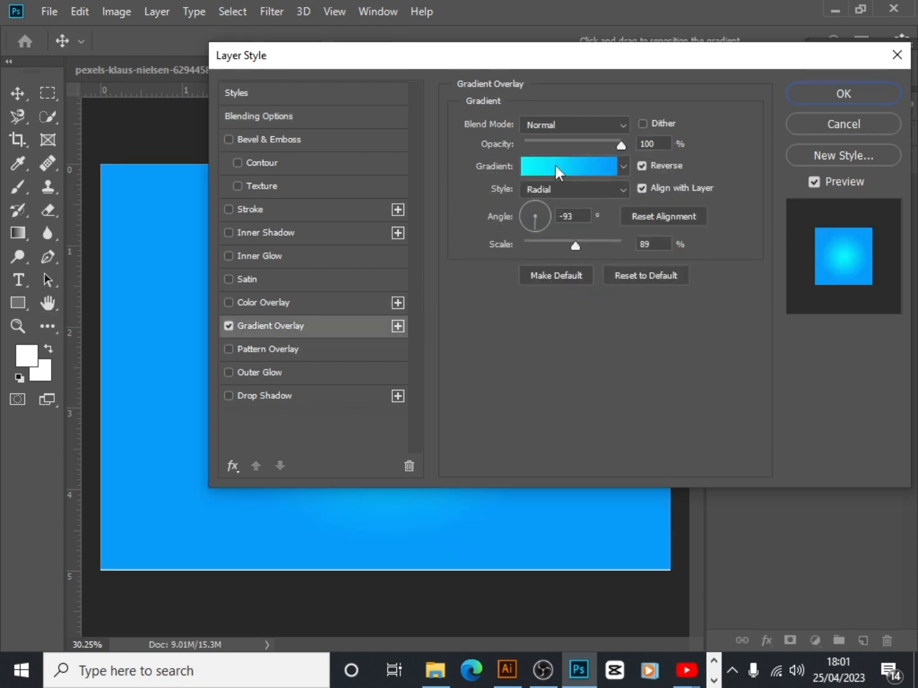
{"action": "left_click", "coordinate": [554, 165]}
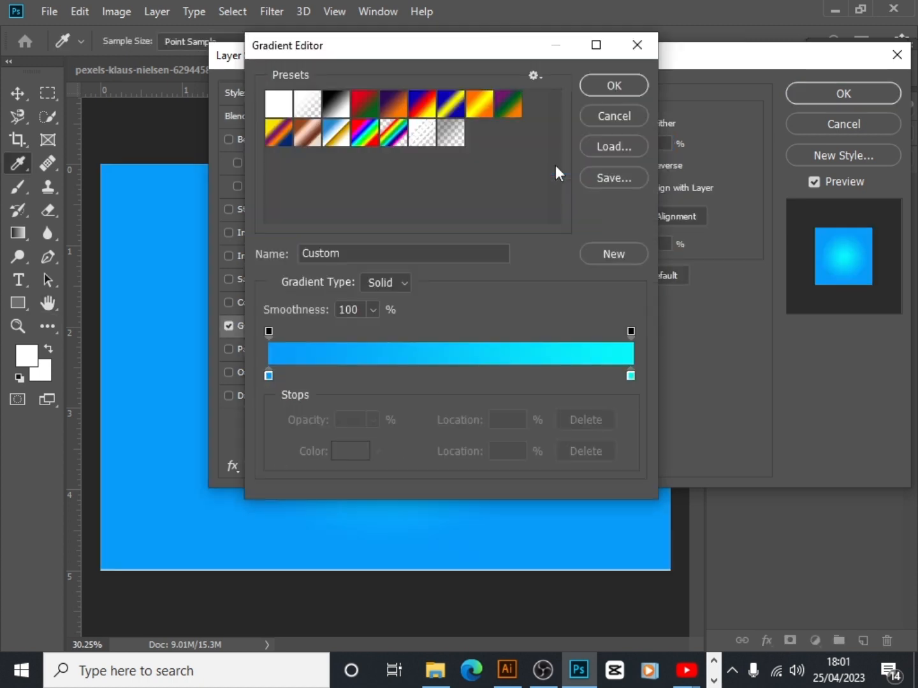
{"action": "double_click", "coordinate": [267, 376]}
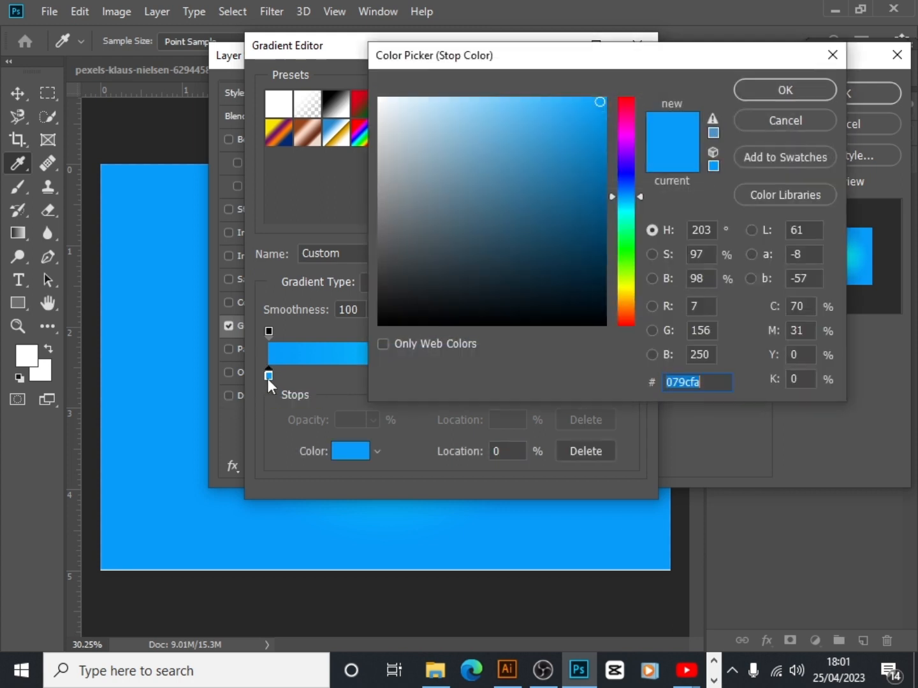
{"action": "left_click", "coordinate": [622, 137]}
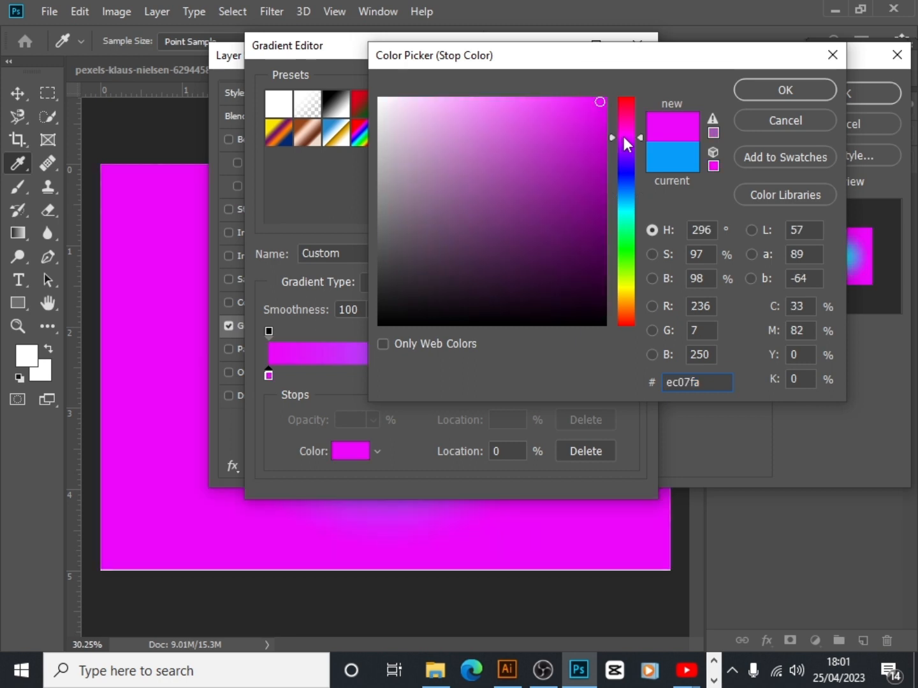
{"action": "left_click", "coordinate": [629, 141]}
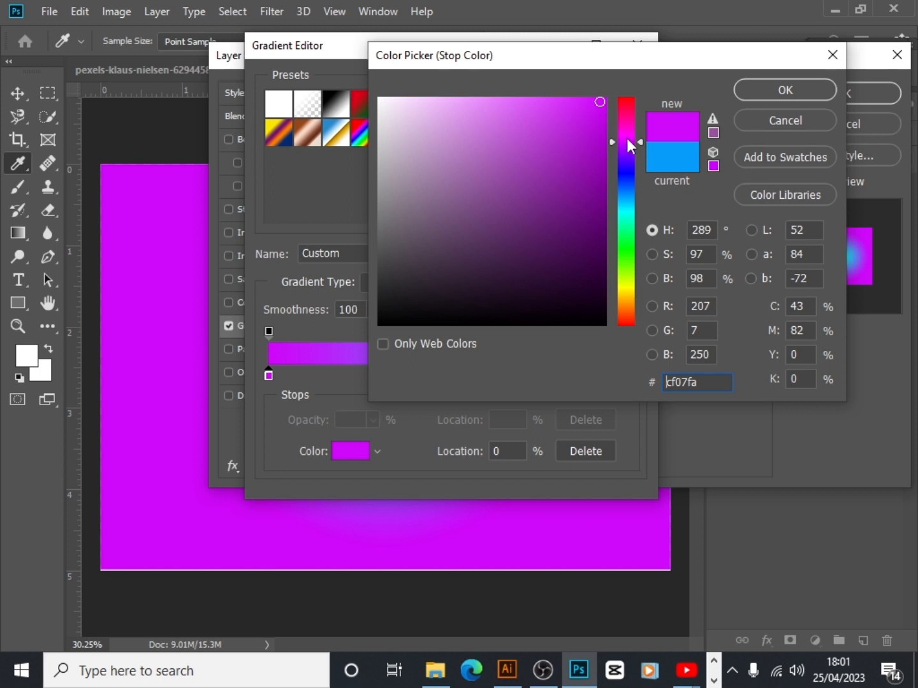
{"action": "left_click", "coordinate": [626, 140]}
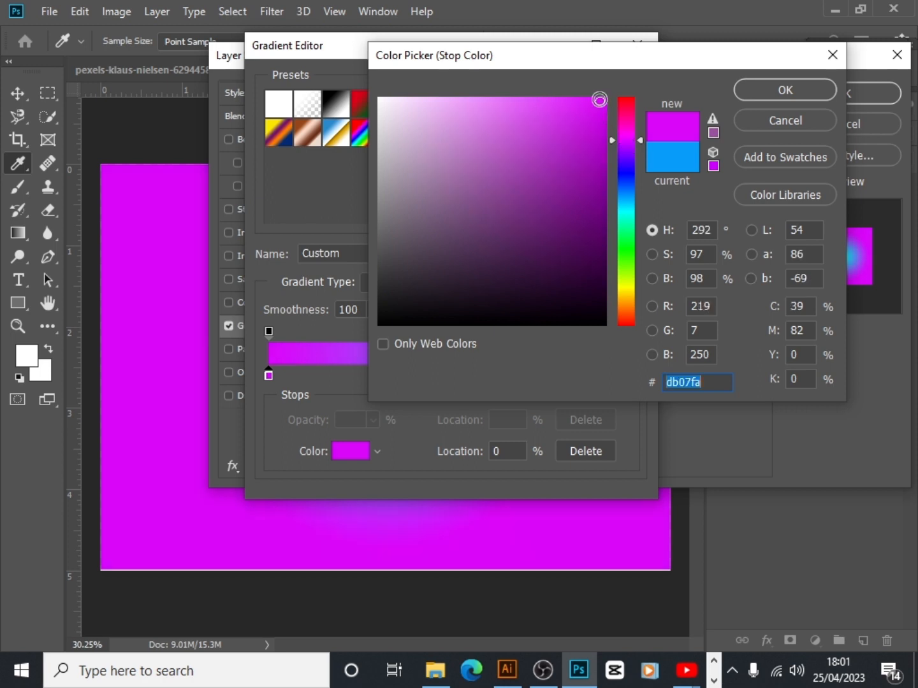
{"action": "left_click", "coordinate": [601, 97]}
{"action": "left_click", "coordinate": [785, 88]}
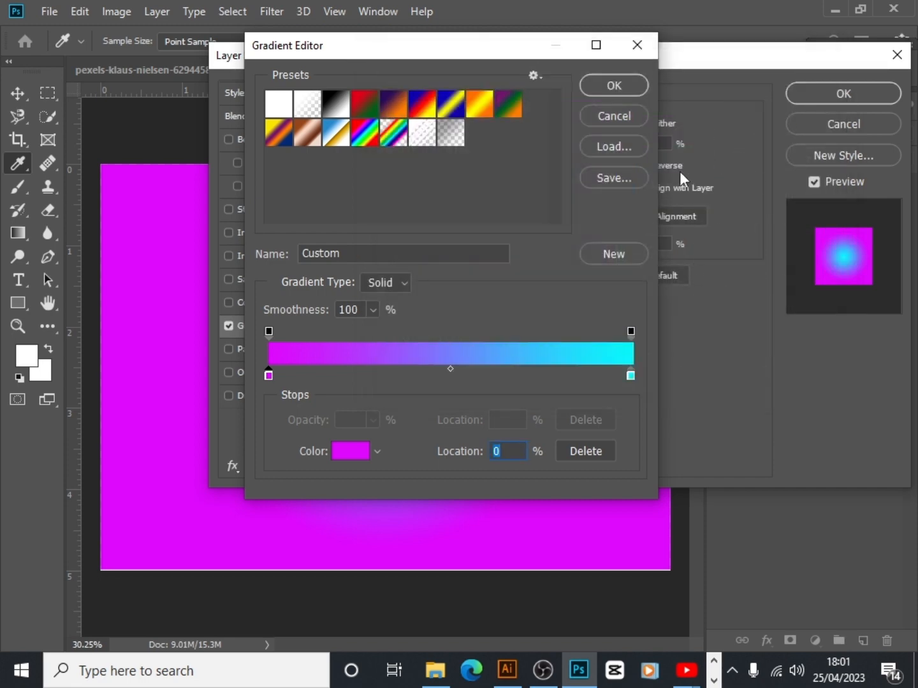
{"action": "left_click", "coordinate": [619, 91]}
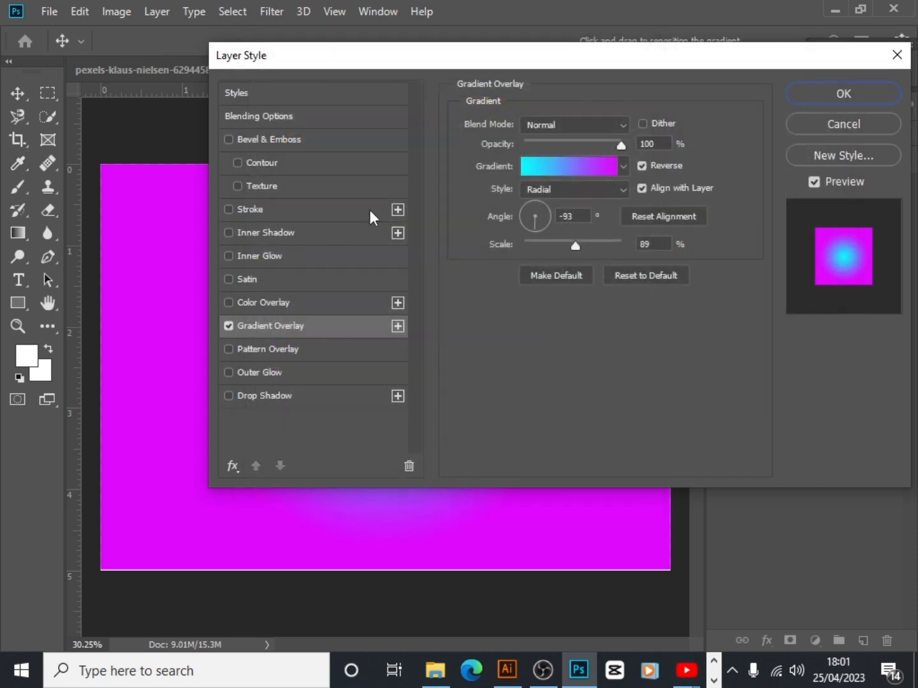
Review the overlay's gradient colours and the available gradient styles, keeping Radial
{"action": "left_click", "coordinate": [600, 168]}
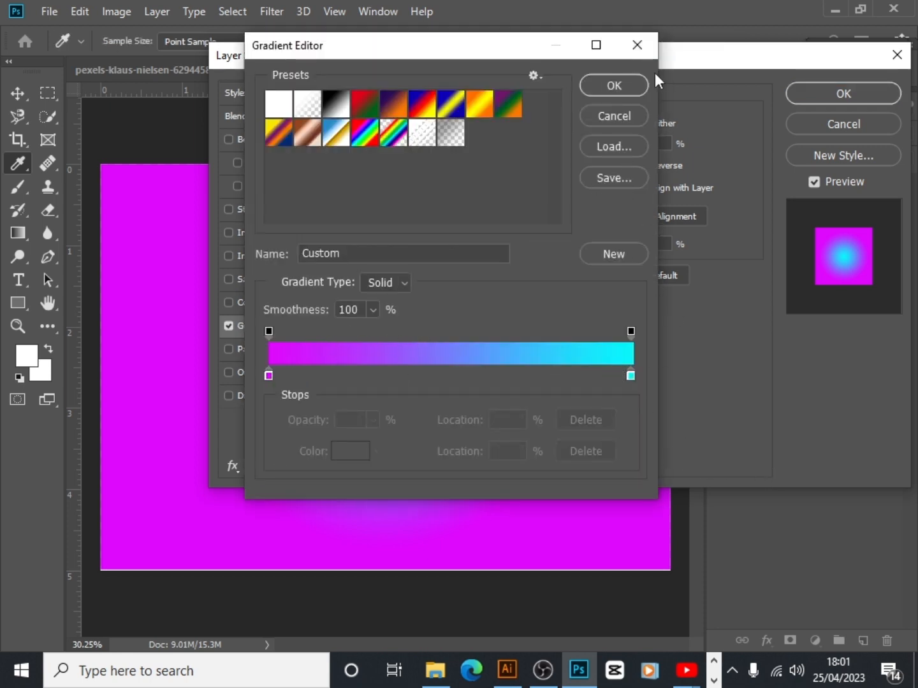
{"action": "left_click", "coordinate": [639, 46]}
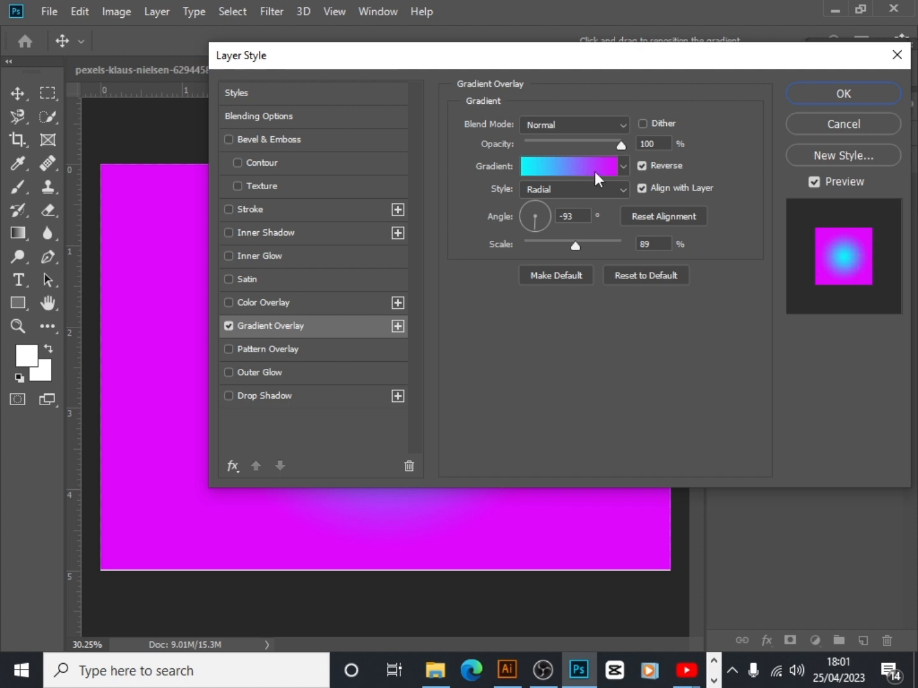
{"action": "left_click", "coordinate": [623, 190]}
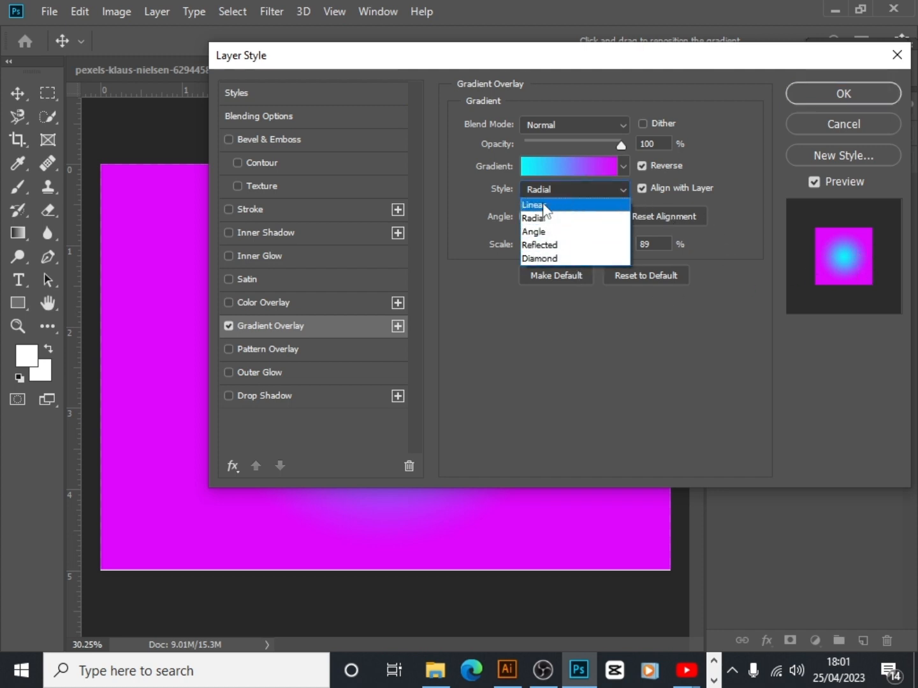
{"action": "left_click", "coordinate": [623, 193]}
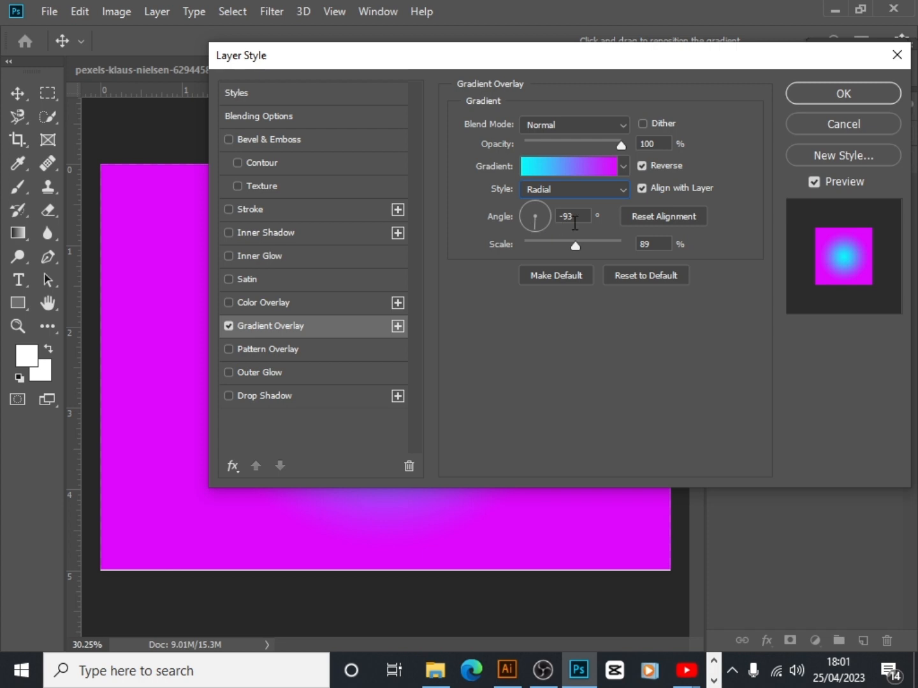
Apply the Gradient Overlay and move the rectangle layer beneath Layer 1, directly above Background
{"action": "left_click", "coordinate": [842, 90]}
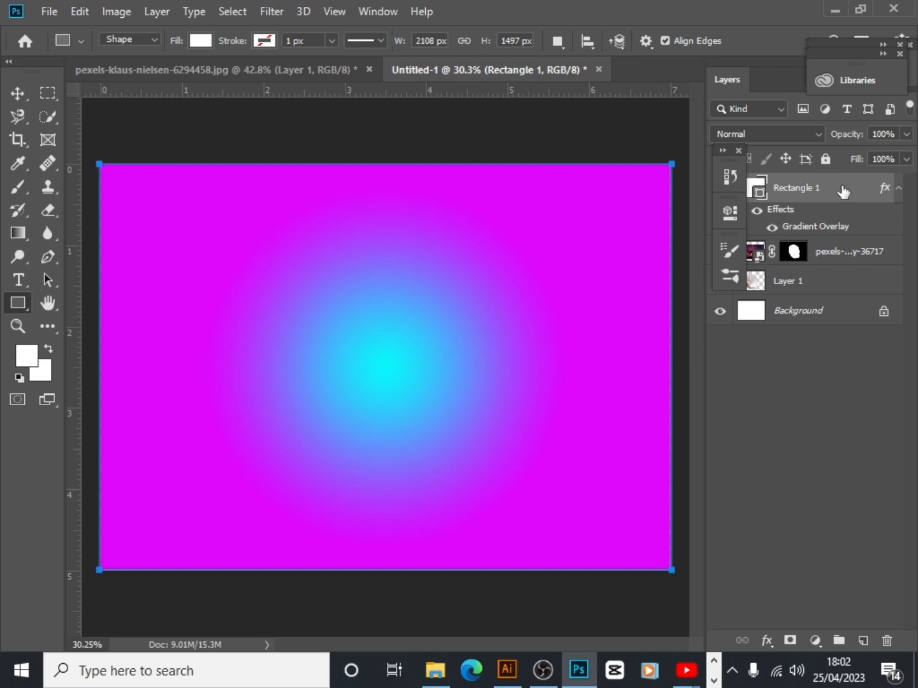
{"action": "left_click_drag", "start_coordinate": [843, 191], "coordinate": [831, 289]}
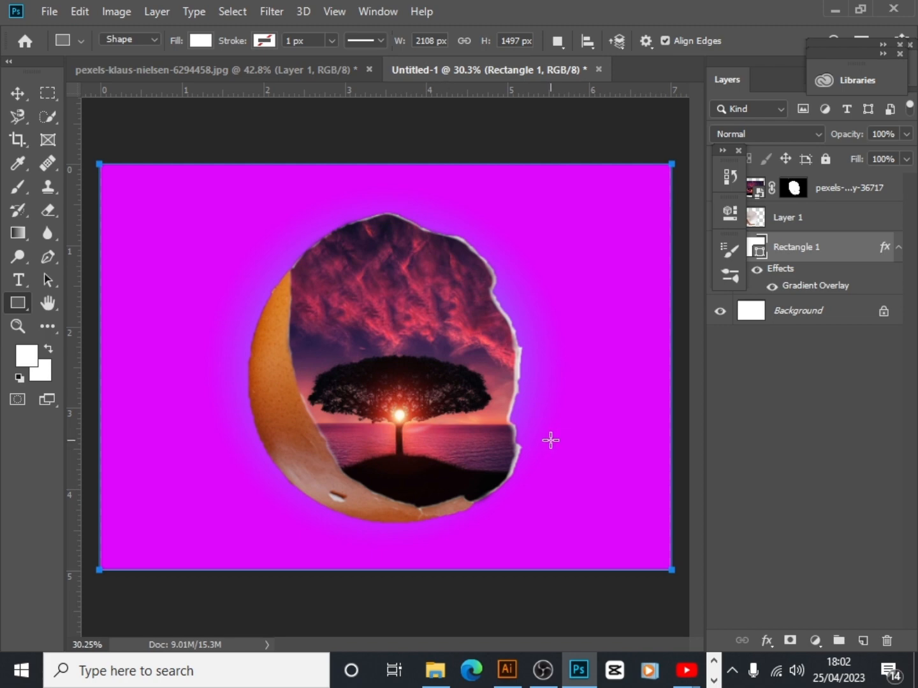
{"action": "left_click", "coordinate": [17, 94]}
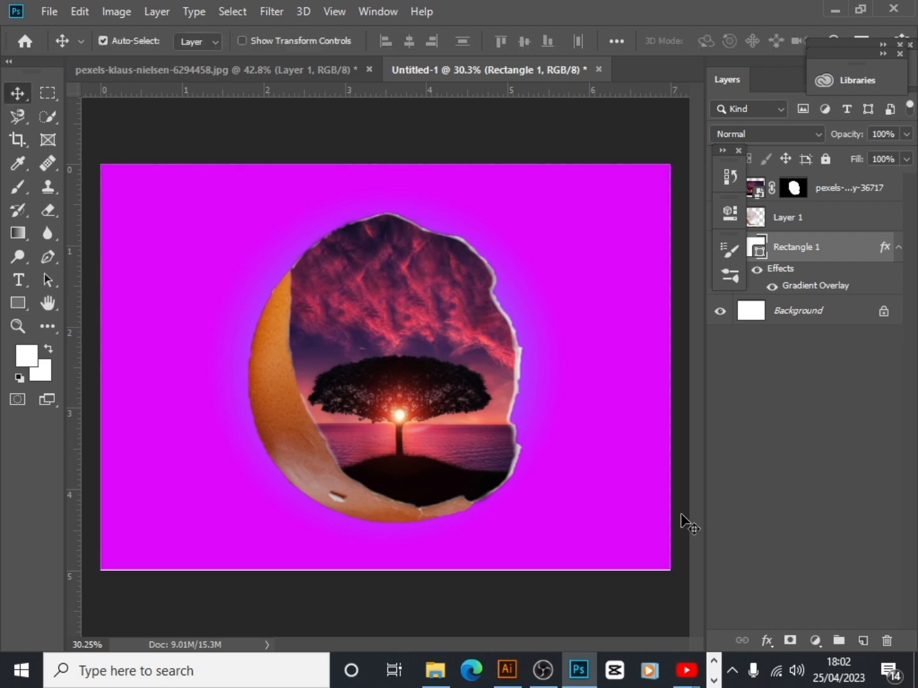
Try to reposition the tree scene alone, undo back to the rectangle being on top, and restore the rectangle layer beneath Layer 1
{"action": "left_click_drag", "start_coordinate": [463, 416], "coordinate": [469, 418]}
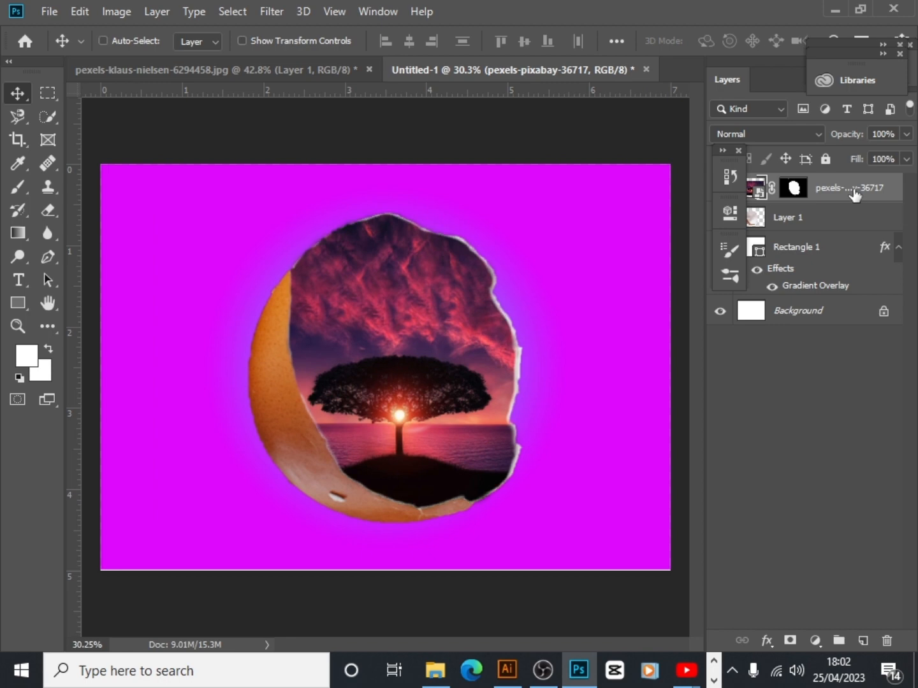
{"action": "key", "text": "ctrl+["}
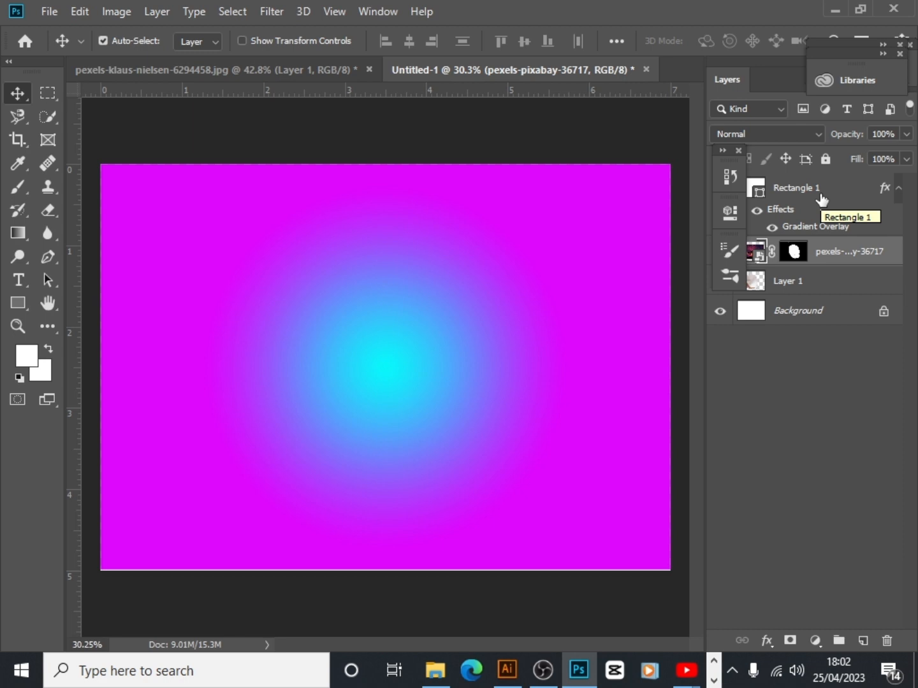
{"action": "key", "text": "ctrl+bracketleft"}
{"action": "key", "text": "ctrl+bracketleft"}
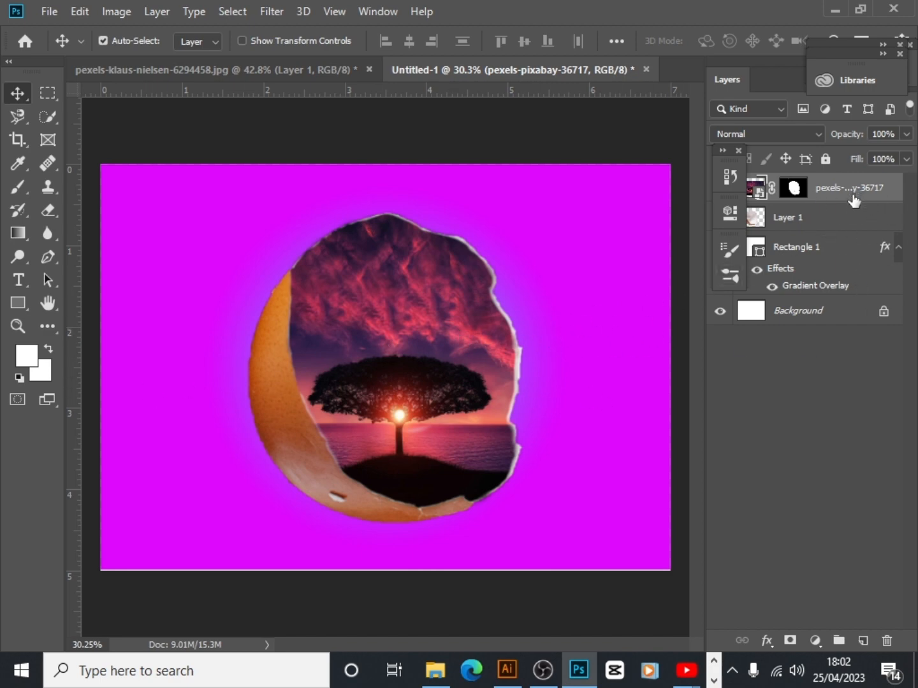
Select the tree scene layer and Layer 1 together and move the eggshell composite slightly upward on the canvas
{"action": "left_click", "coordinate": [835, 228]}
{"action": "mouse_move", "coordinate": [383, 392]}
{"action": "left_mouse_down"}
{"action": "mouse_move", "coordinate": [403, 376]}
{"action": "mouse_move", "coordinate": [390, 375]}
{"action": "left_mouse_up"}
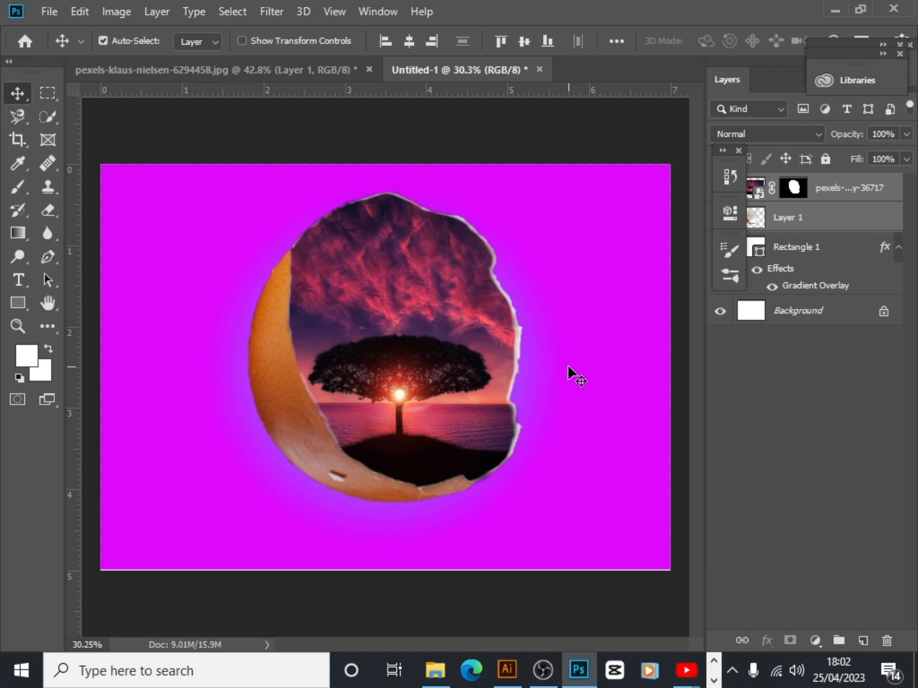